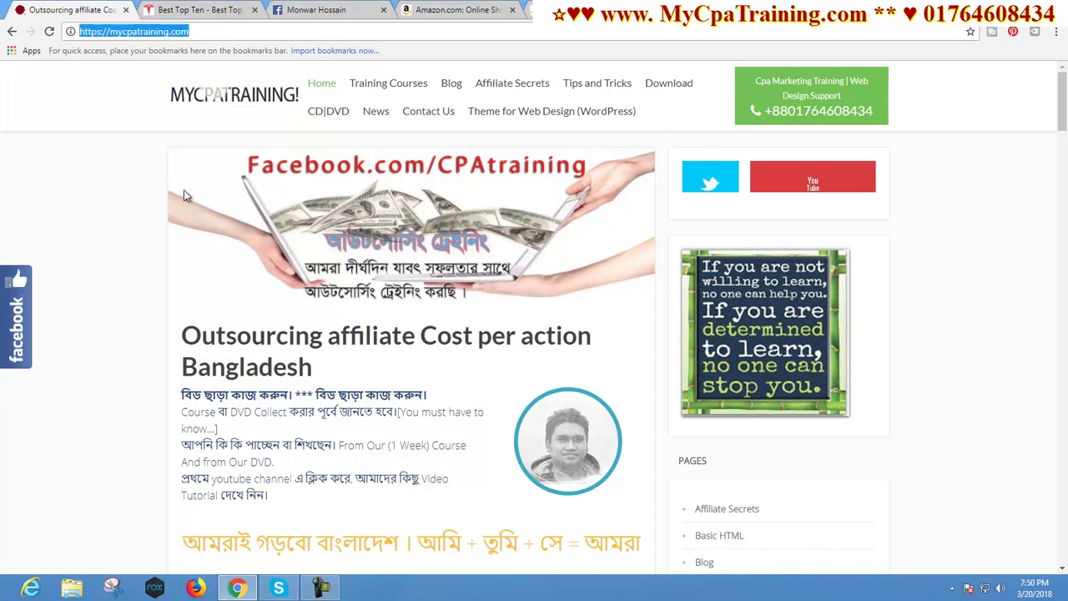
Step: Glance at the Facebook profile tab, then return to the Amazon Associates Link To Any Page tool
{"action": "left_click", "coordinate": [334, 11]}
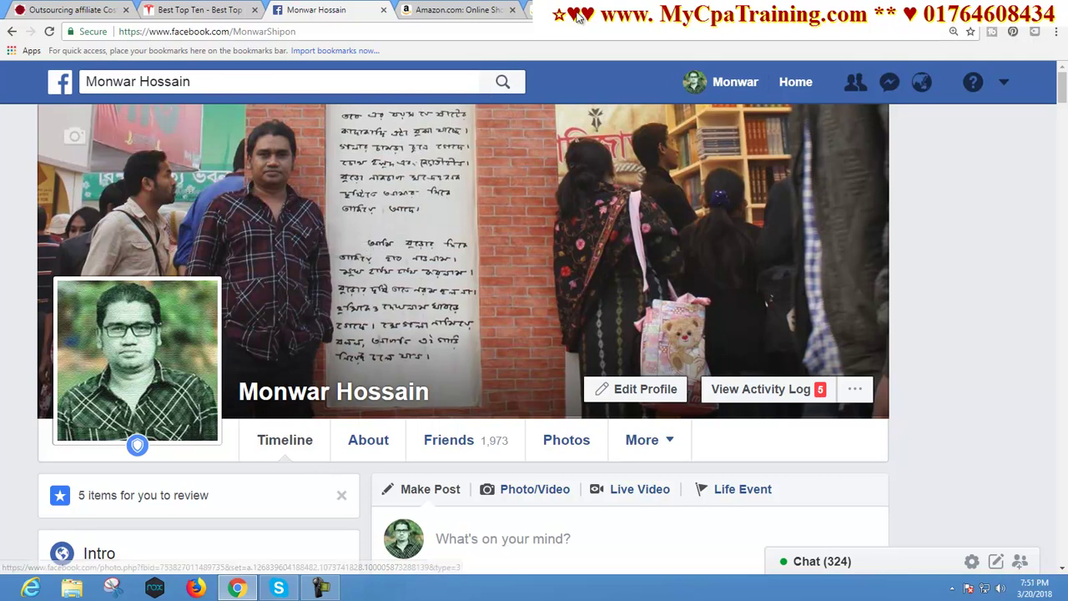
{"action": "left_click", "coordinate": [461, 10]}
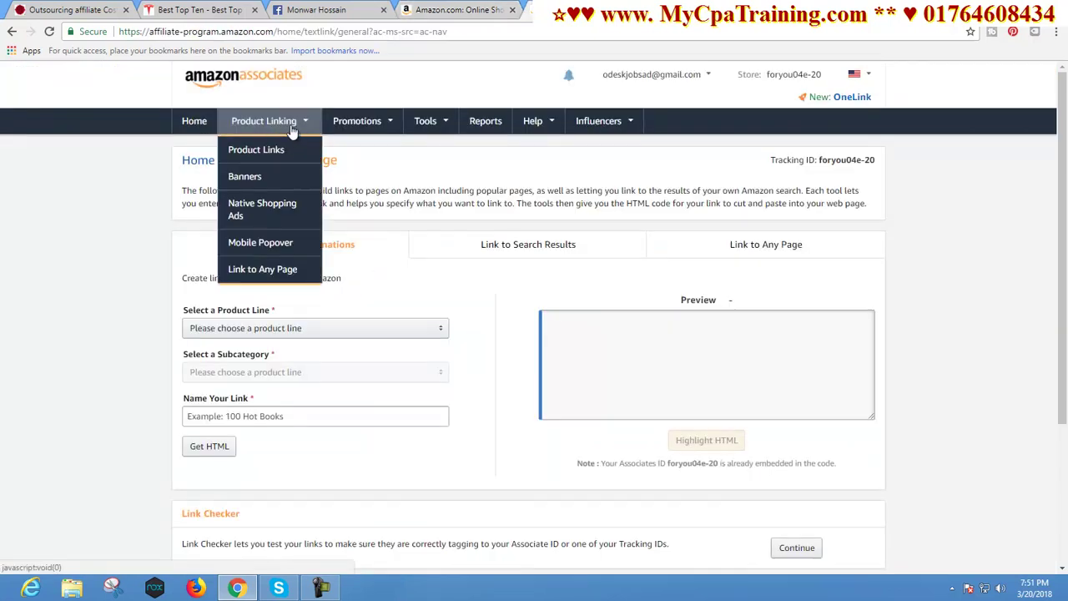
{"action": "mouse_move", "coordinate": [269, 121]}
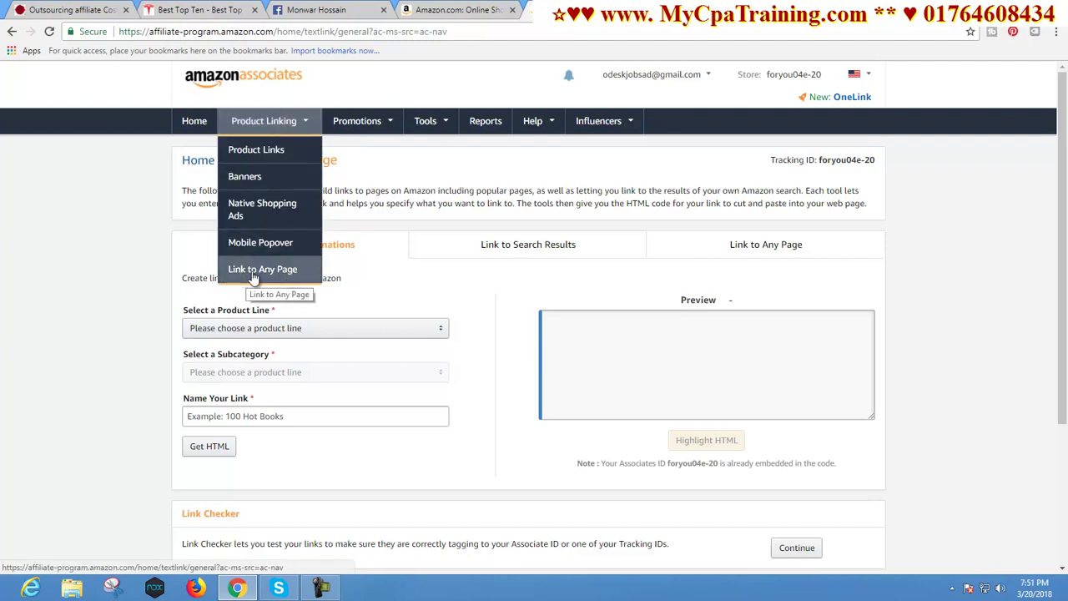
Step: Open Link to Any Page and choose the Beauty product line with the Skin Care subcategory
{"action": "left_click", "coordinate": [302, 272]}
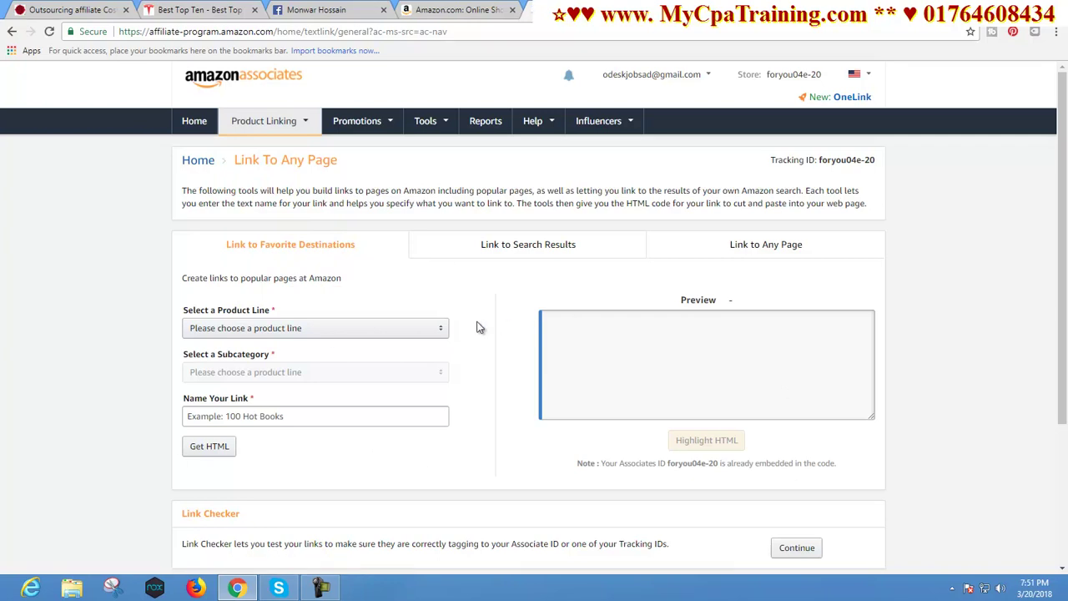
{"action": "scroll", "coordinate": [469, 321], "scroll_direction": "down", "scroll_amount": 1}
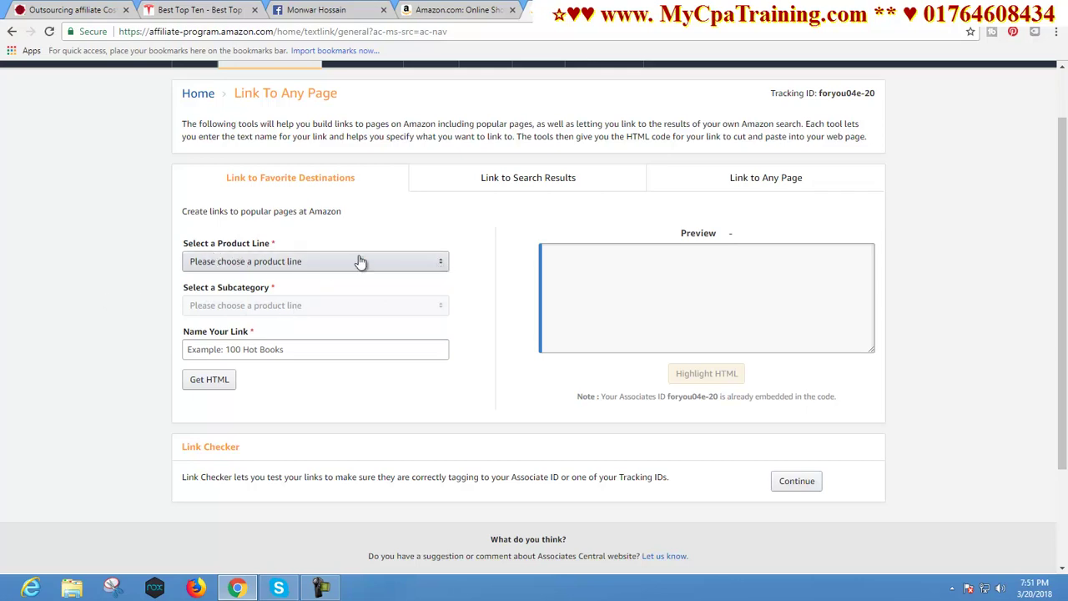
{"action": "left_click", "coordinate": [437, 265]}
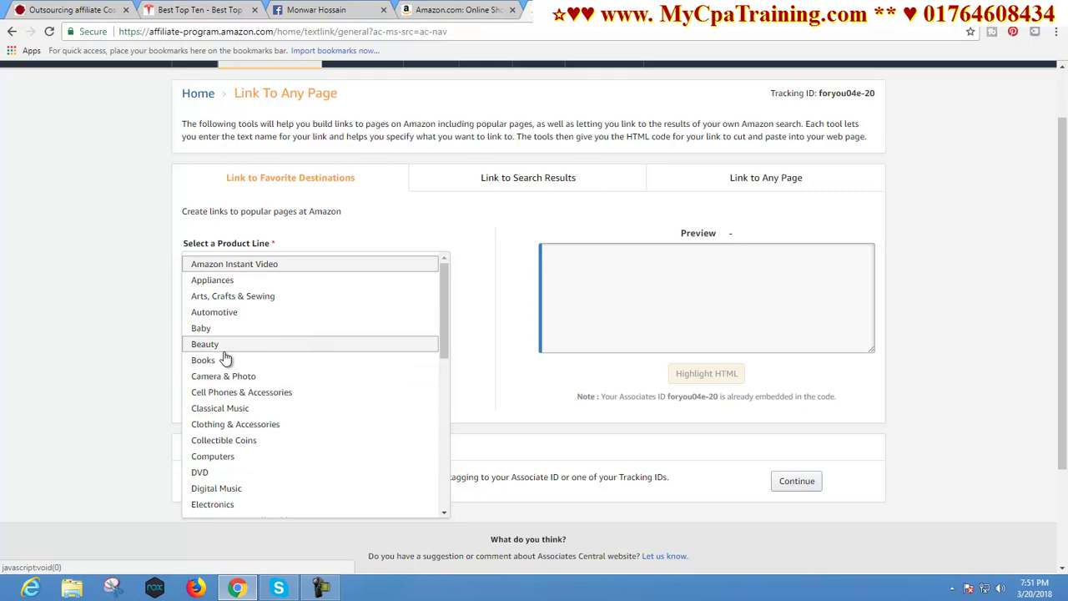
{"action": "left_click", "coordinate": [265, 344]}
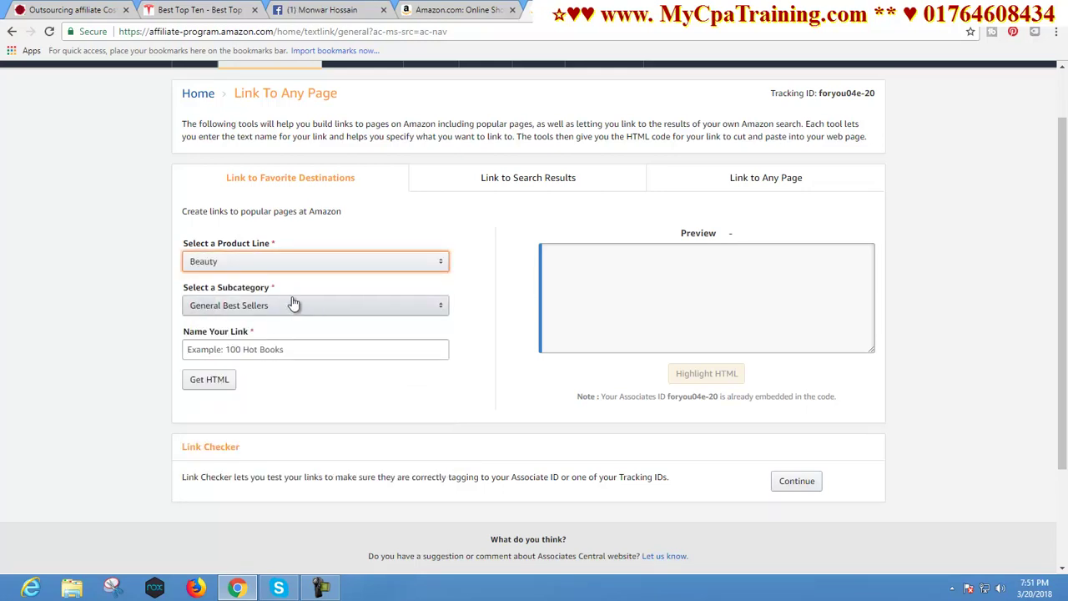
{"action": "left_click", "coordinate": [269, 310]}
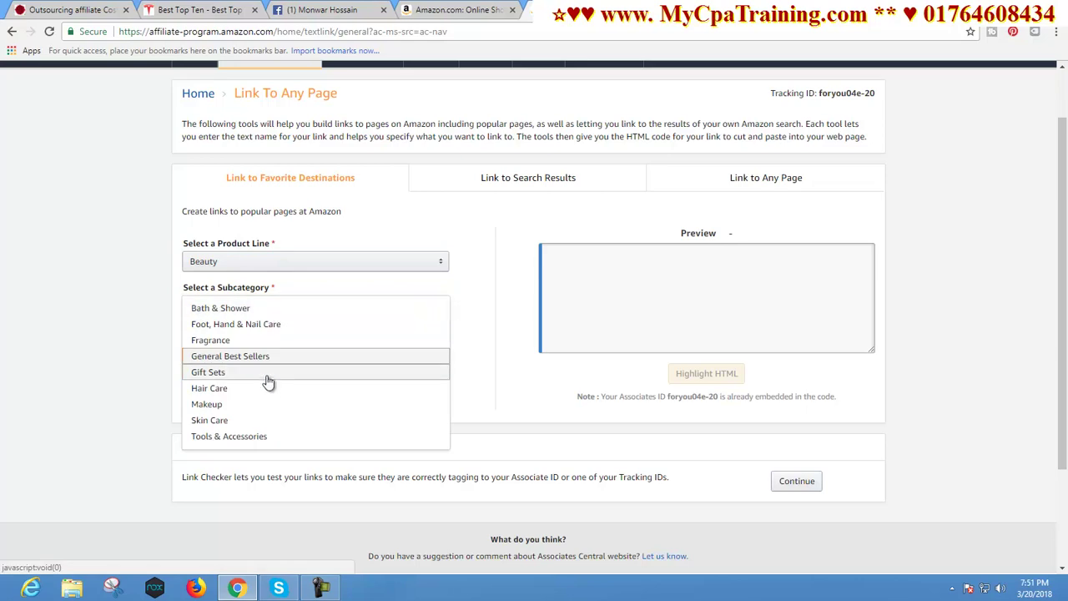
{"action": "left_click", "coordinate": [222, 421]}
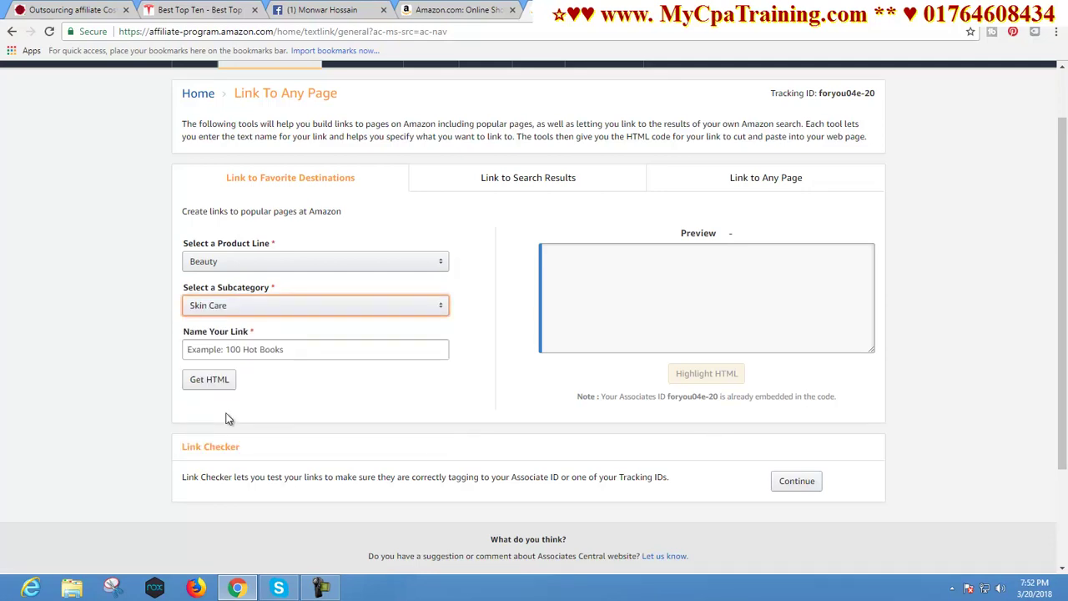
Step: Name the link 'Skin care', generate its HTML, and select the code in the preview
{"action": "left_click", "coordinate": [260, 353]}
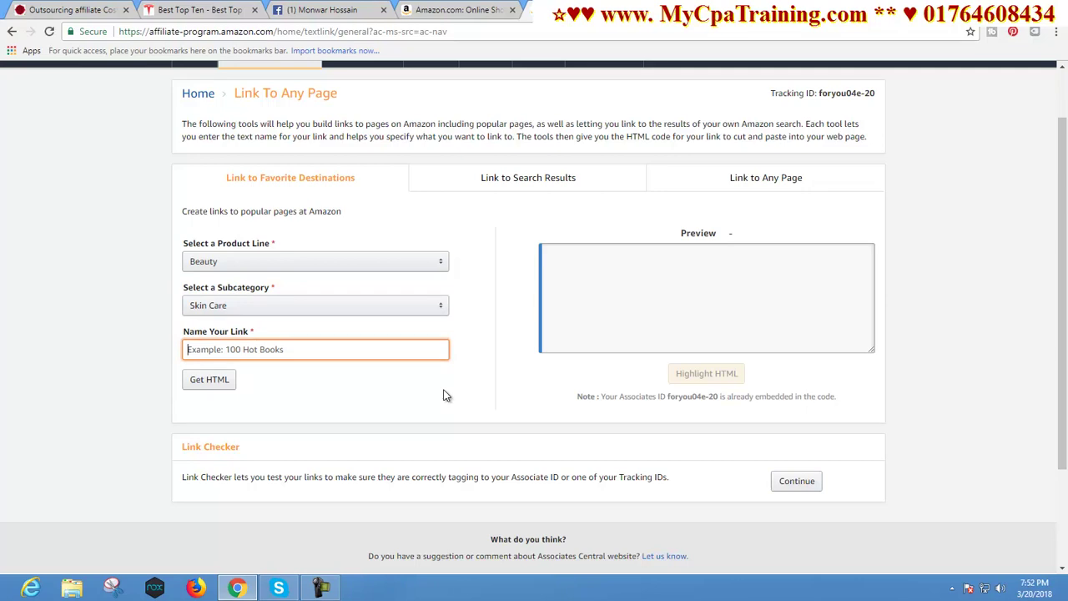
{"action": "type", "text": "Skin care"}
{"action": "left_click", "coordinate": [214, 386]}
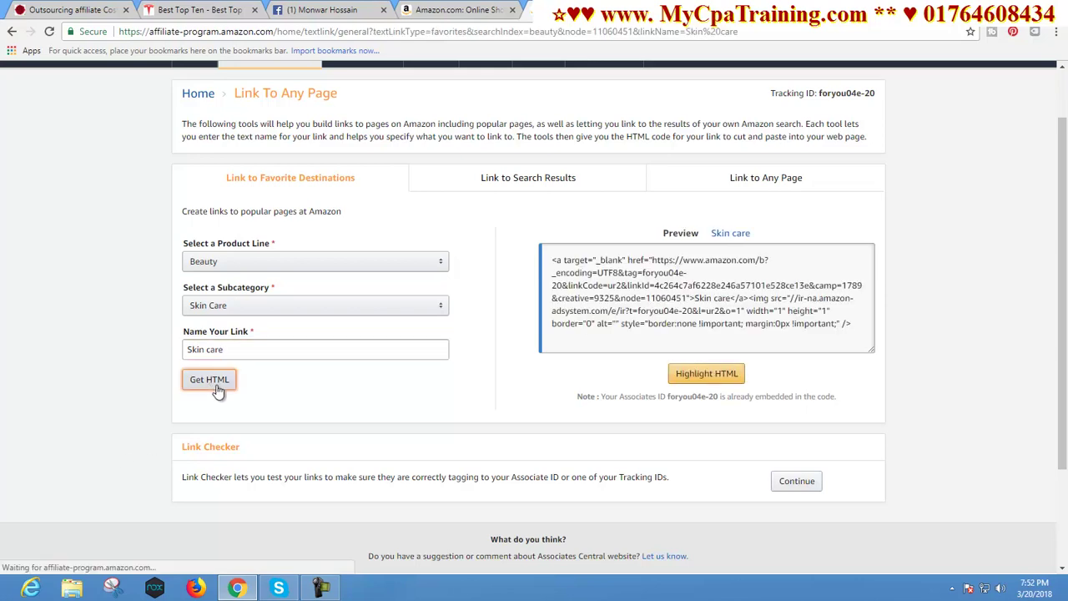
{"action": "scroll", "coordinate": [601, 359], "scroll_direction": "up", "scroll_amount": 2}
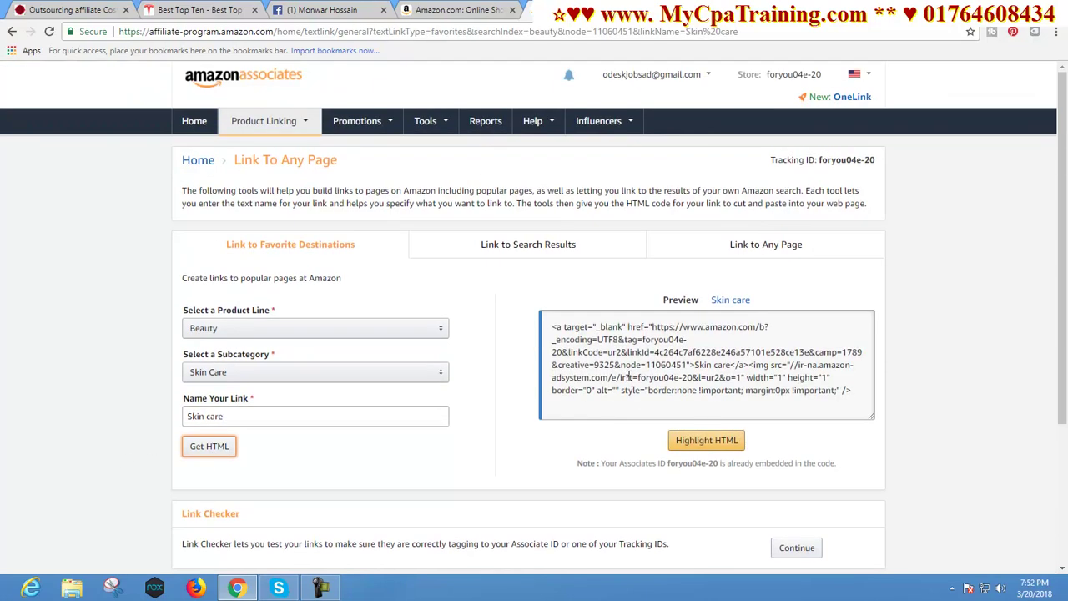
{"action": "left_click", "coordinate": [629, 376]}
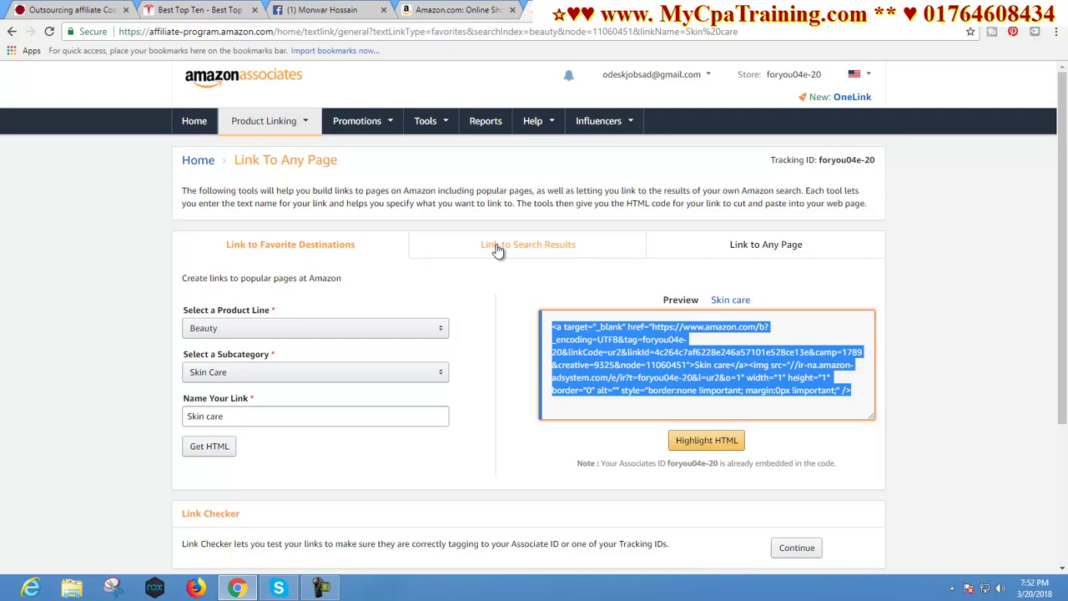
Step: Build a Baby search-results link with keywords and name 'baby care', and generate its HTML
{"action": "left_click", "coordinate": [528, 252]}
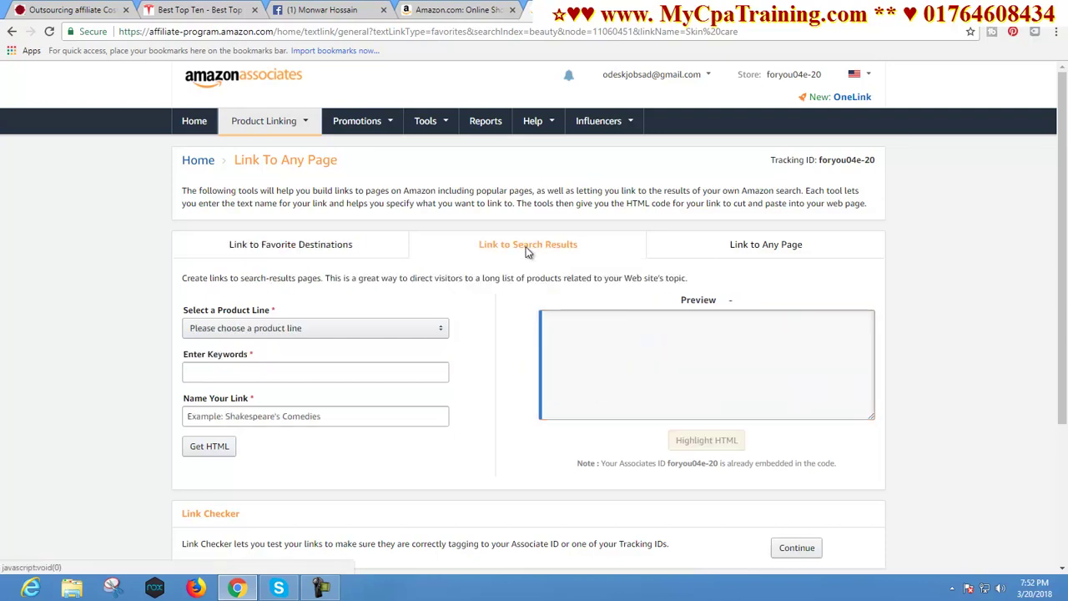
{"action": "scroll", "coordinate": [462, 319], "scroll_direction": "down", "scroll_amount": 1}
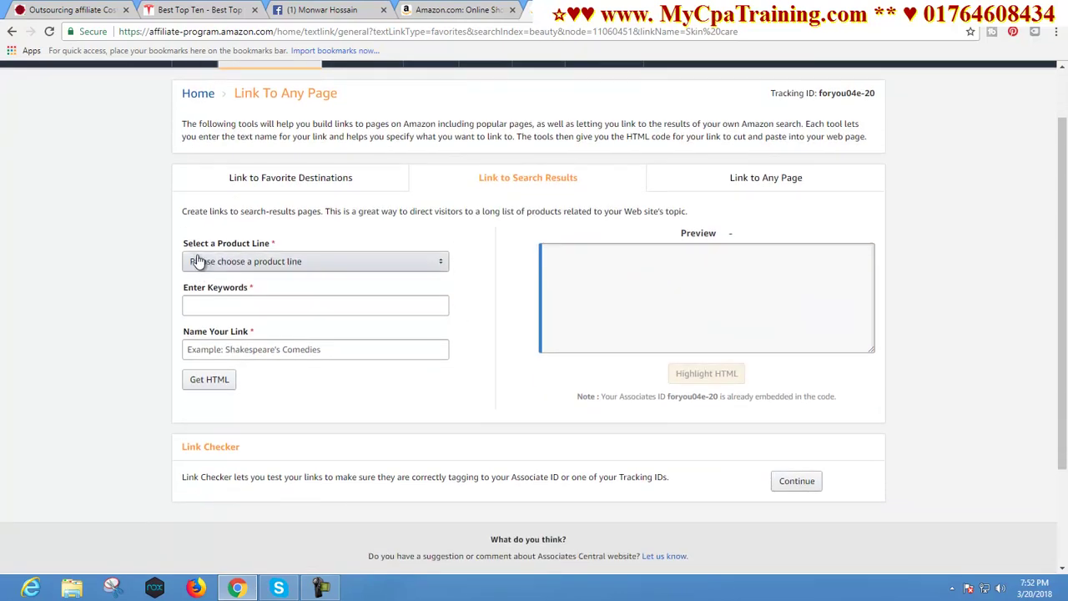
{"action": "left_click", "coordinate": [428, 266]}
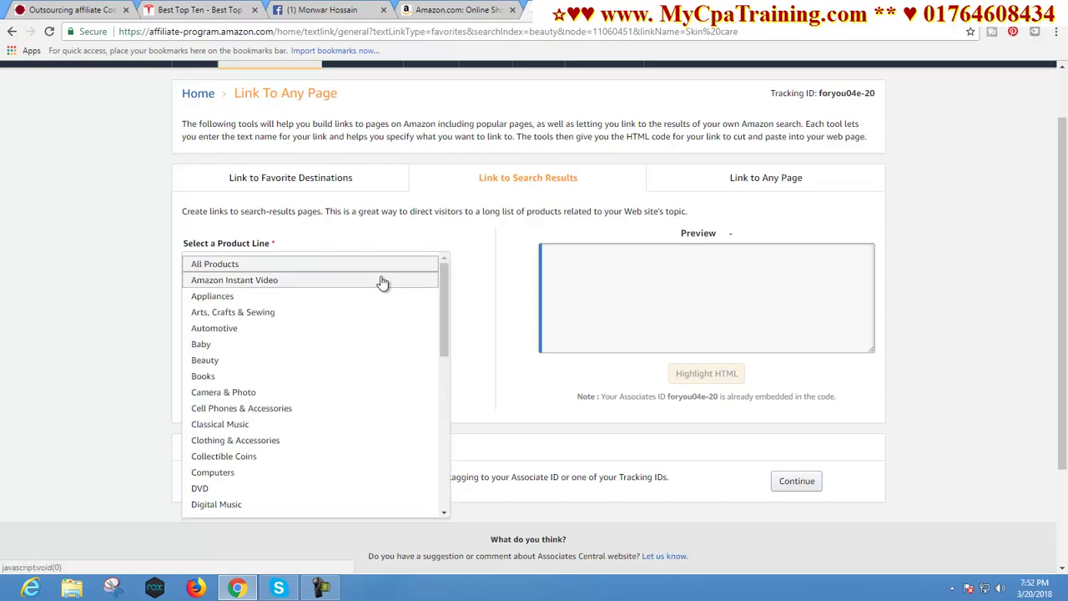
{"action": "left_click", "coordinate": [289, 345]}
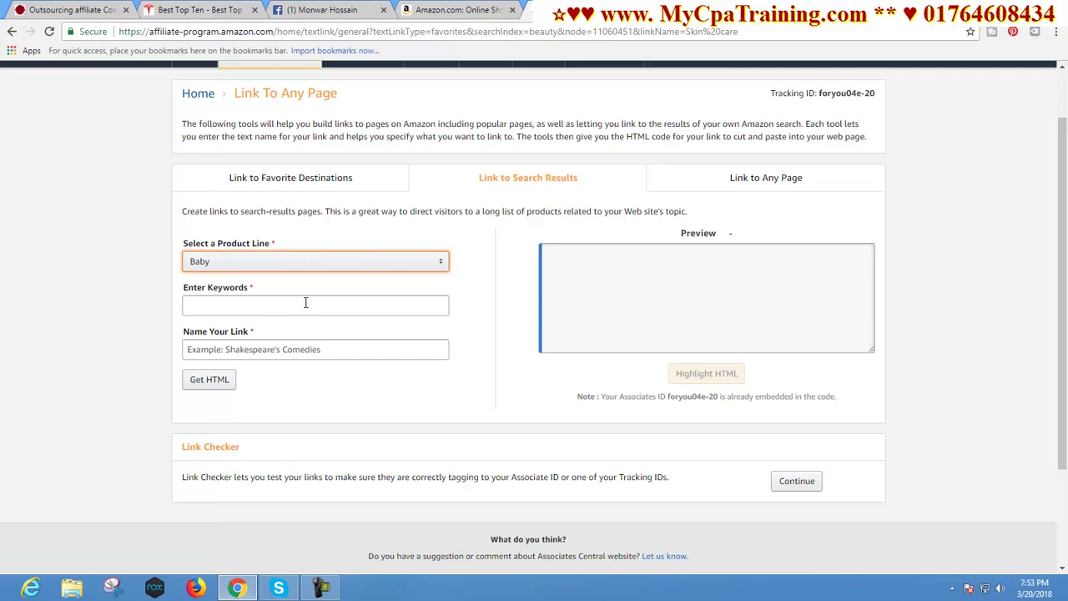
{"action": "left_click", "coordinate": [237, 306]}
{"action": "type", "text": "baby care"}
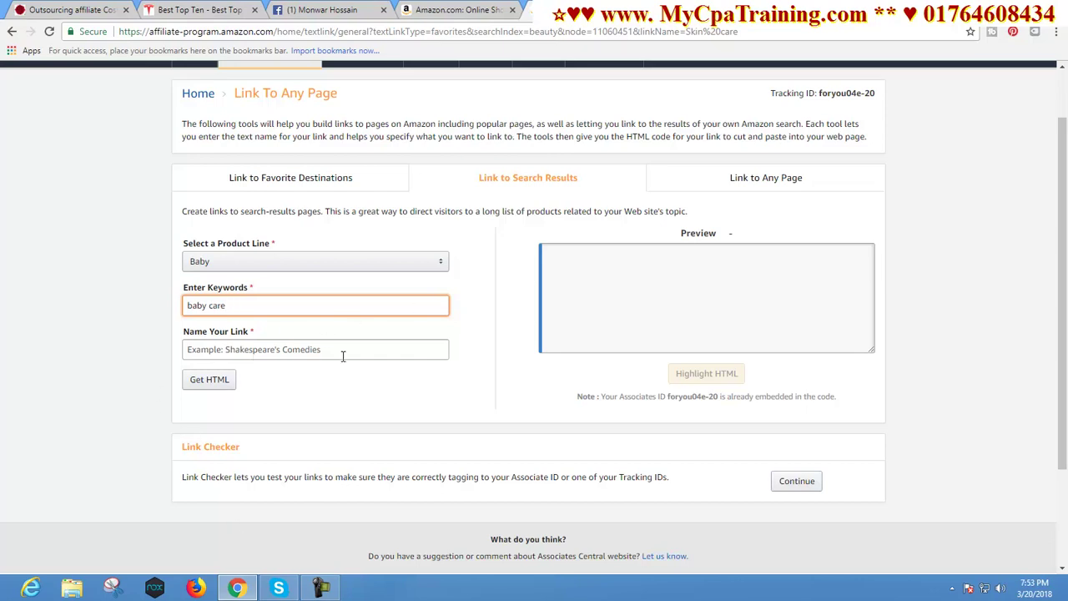
{"action": "left_click", "coordinate": [247, 350]}
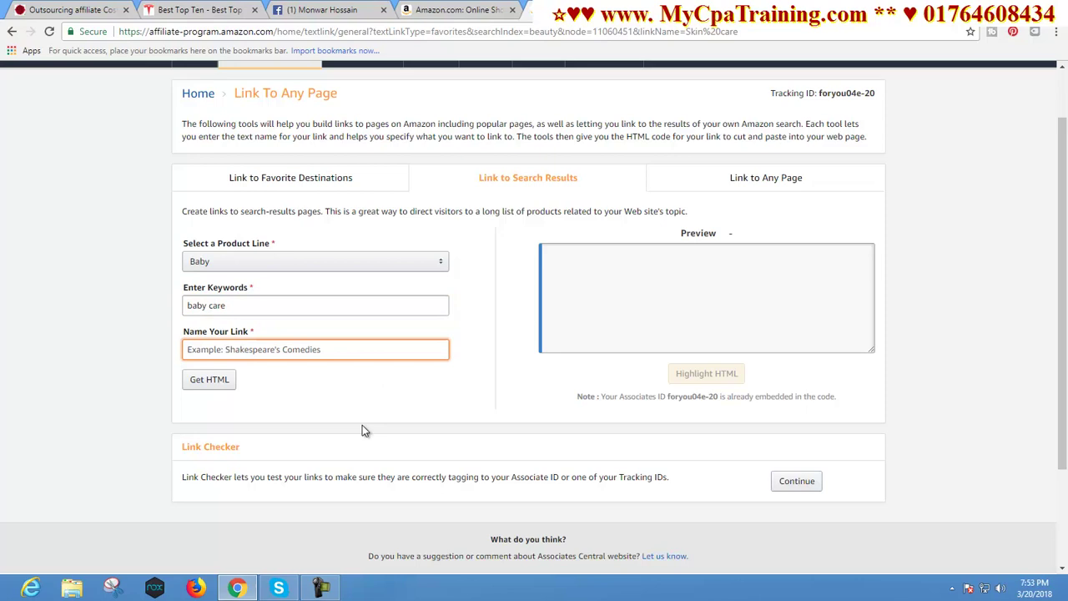
{"action": "type", "text": "bab"}
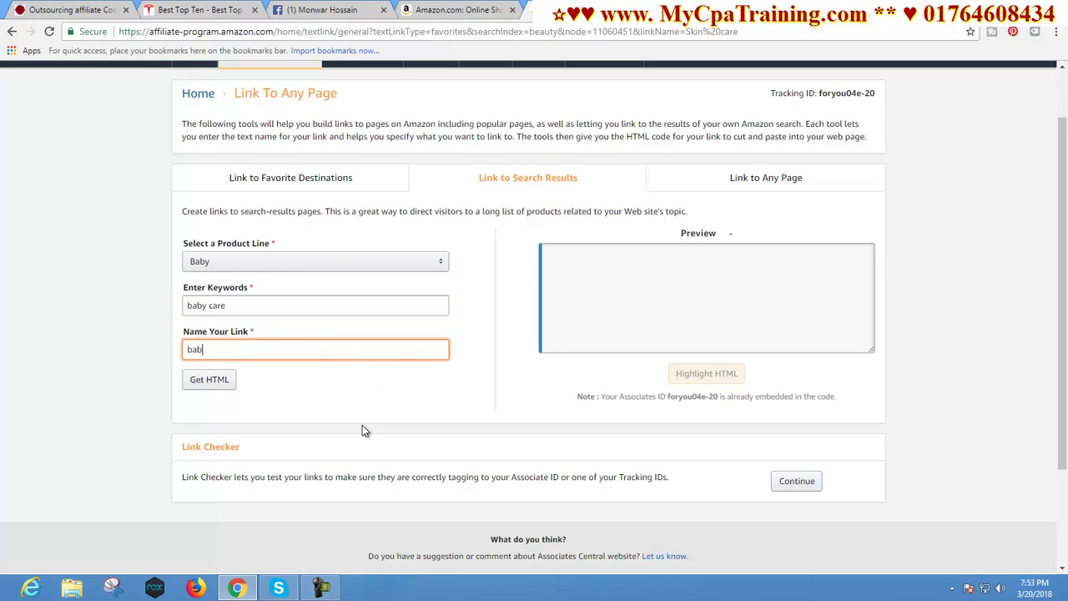
{"action": "type", "text": "y care"}
{"action": "left_click", "coordinate": [221, 382]}
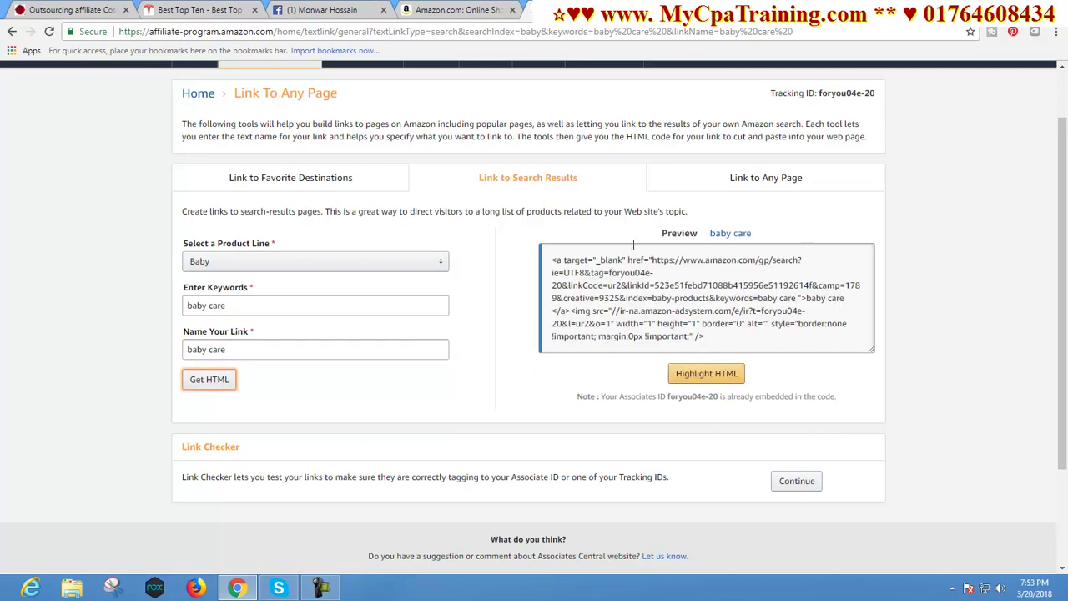
Step: Show the Link to Any Page tool with empty URL and link-name fields
{"action": "left_click", "coordinate": [539, 415]}
{"action": "left_click", "coordinate": [765, 185]}
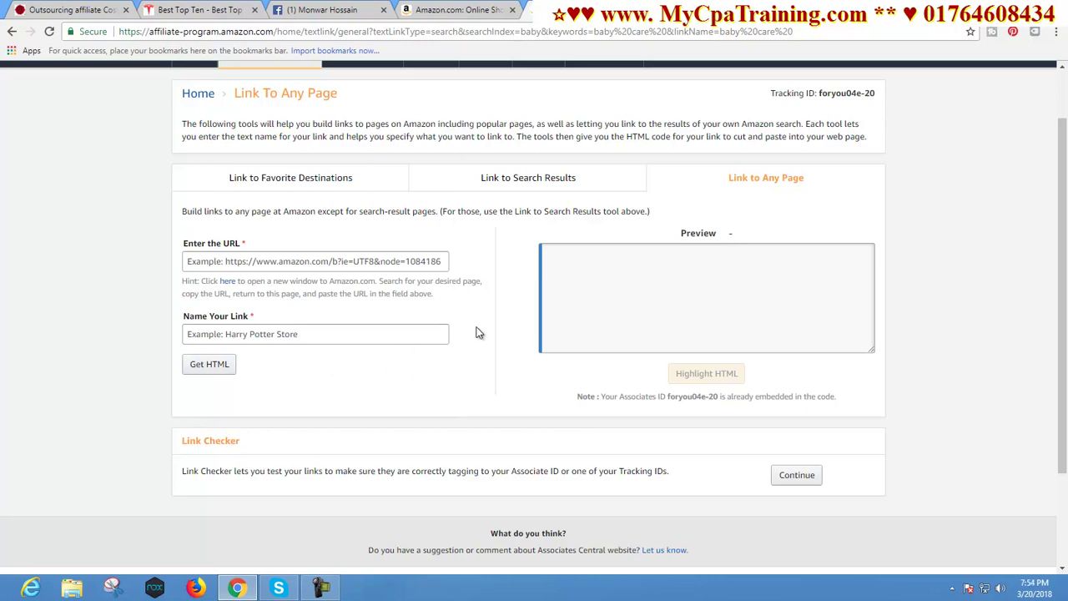
Step: On Amazon.com, browse Down & Parkas to the Orolay Women's Thickened Down Jacket page
{"action": "left_click", "coordinate": [456, 10]}
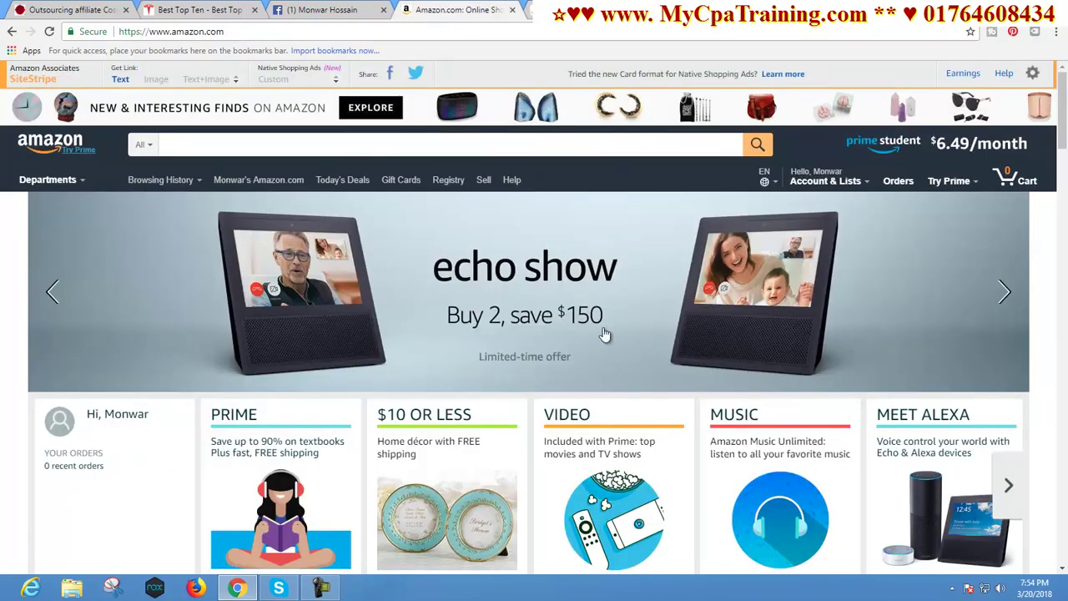
{"action": "scroll", "coordinate": [634, 318], "scroll_direction": "down", "scroll_amount": 5}
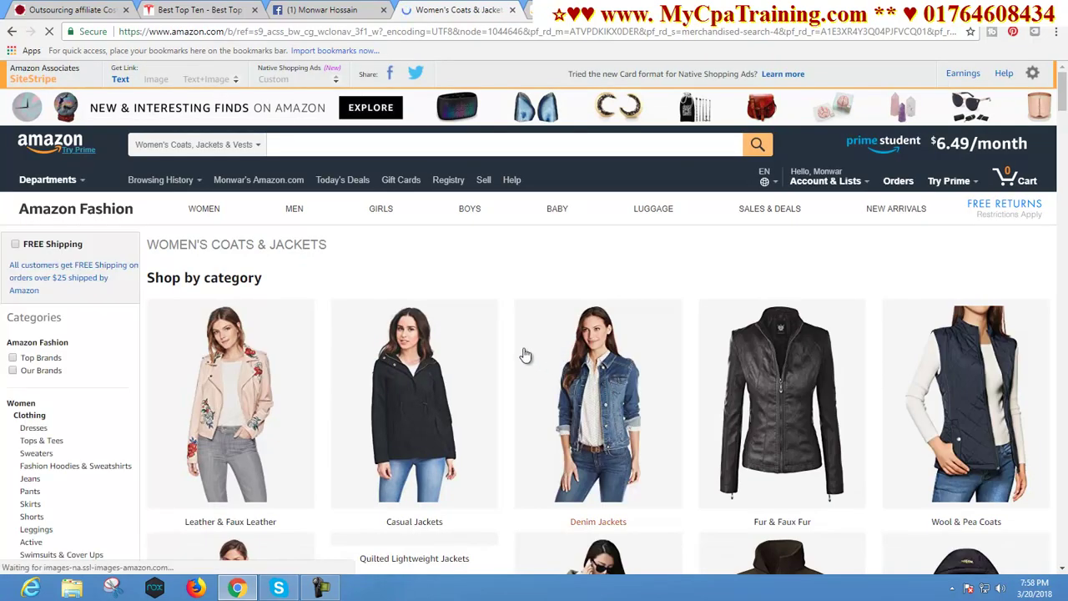
{"action": "scroll", "coordinate": [525, 357], "scroll_direction": "down", "scroll_amount": 3}
{"action": "scroll", "coordinate": [525, 354], "scroll_direction": "down", "scroll_amount": 3}
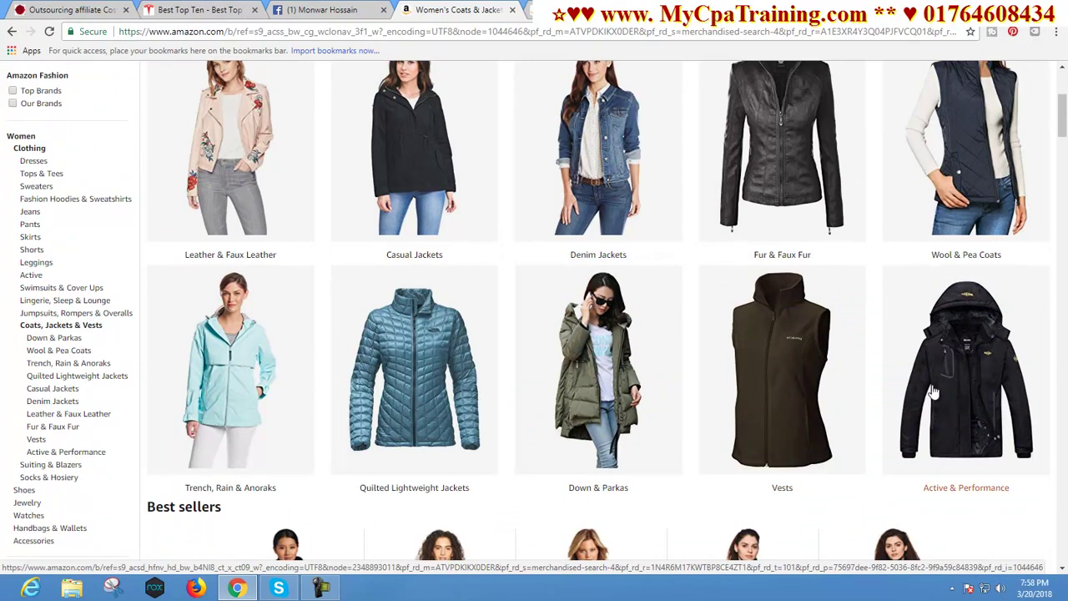
{"action": "scroll", "coordinate": [911, 388], "scroll_direction": "down", "scroll_amount": 1}
{"action": "left_click", "coordinate": [586, 271]}
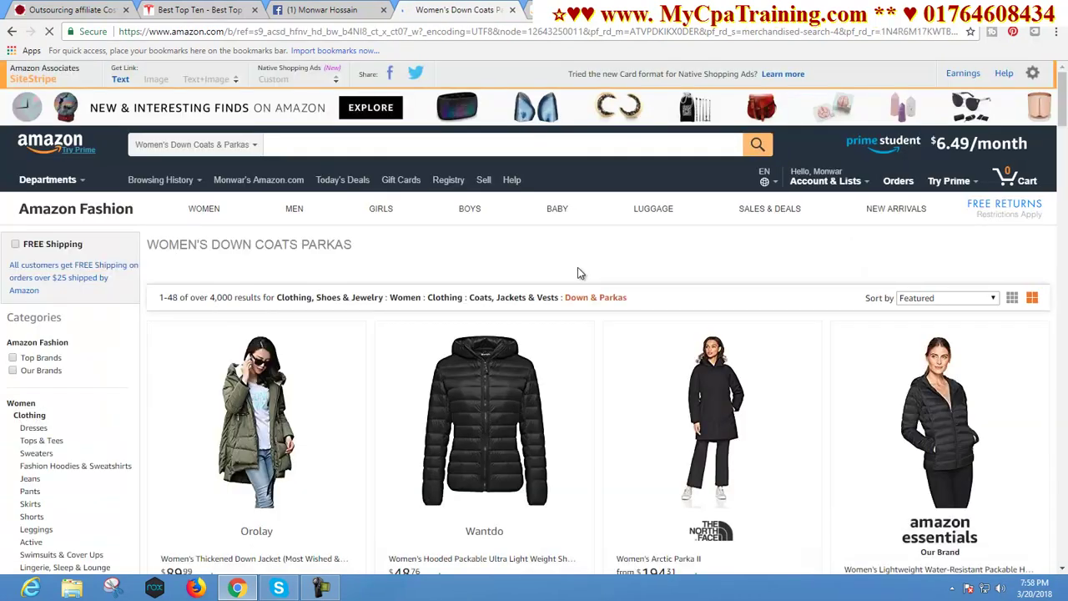
{"action": "left_click", "coordinate": [292, 394]}
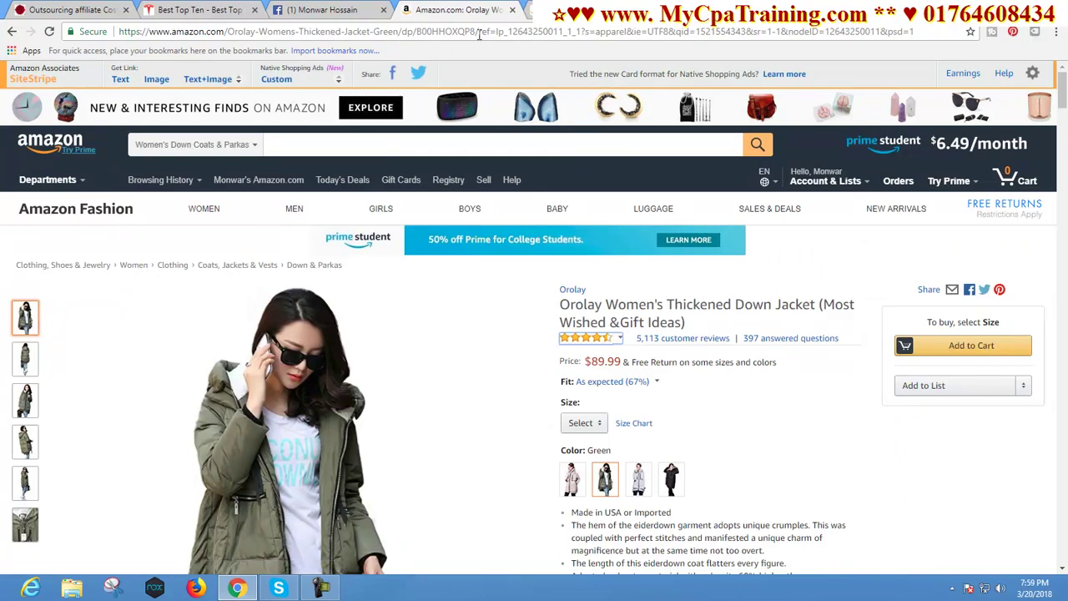
Step: Trim the jacket URL to its /dp/B00HHOXQP8/ product ID and reload it
{"action": "left_click_drag", "start_coordinate": [479, 33], "coordinate": [493, 34]}
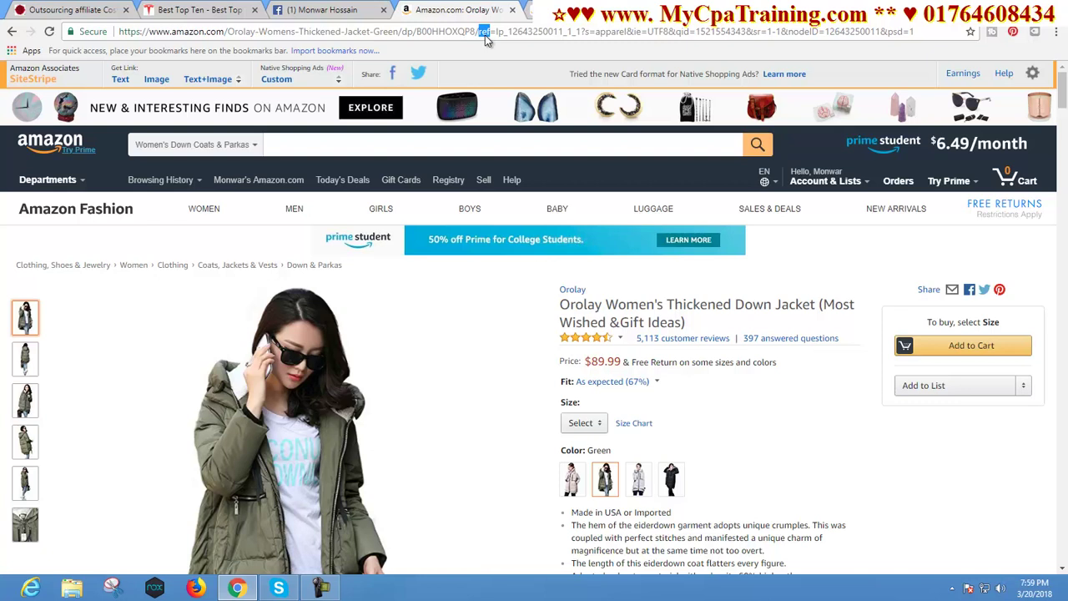
{"action": "left_click", "coordinate": [482, 33]}
{"action": "left_click_drag", "start_coordinate": [479, 33], "coordinate": [988, 33]}
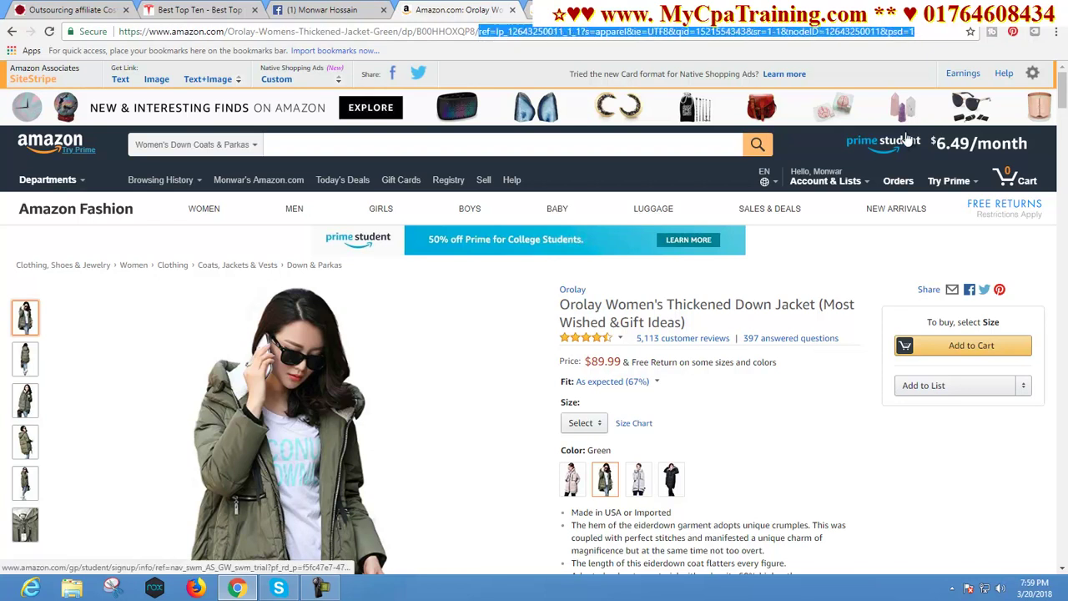
{"action": "key", "text": "BackSpace"}
{"action": "key", "text": "Return"}
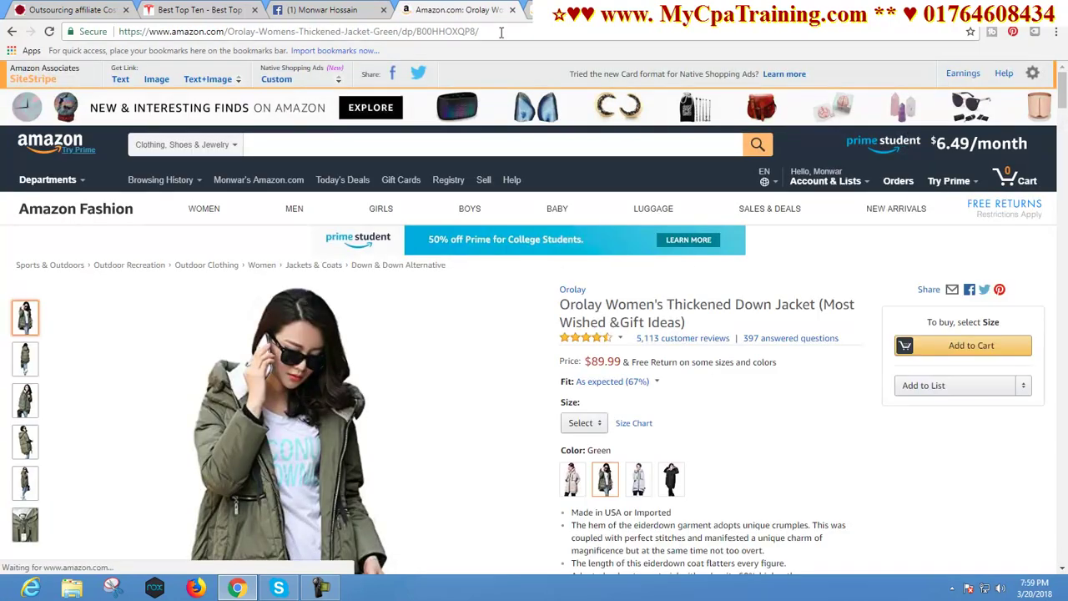
{"action": "mouse_move", "coordinate": [501, 32]}
{"action": "left_mouse_down"}
{"action": "mouse_move", "coordinate": [255, 51]}
{"action": "mouse_move", "coordinate": [116, 33]}
{"action": "left_mouse_up"}
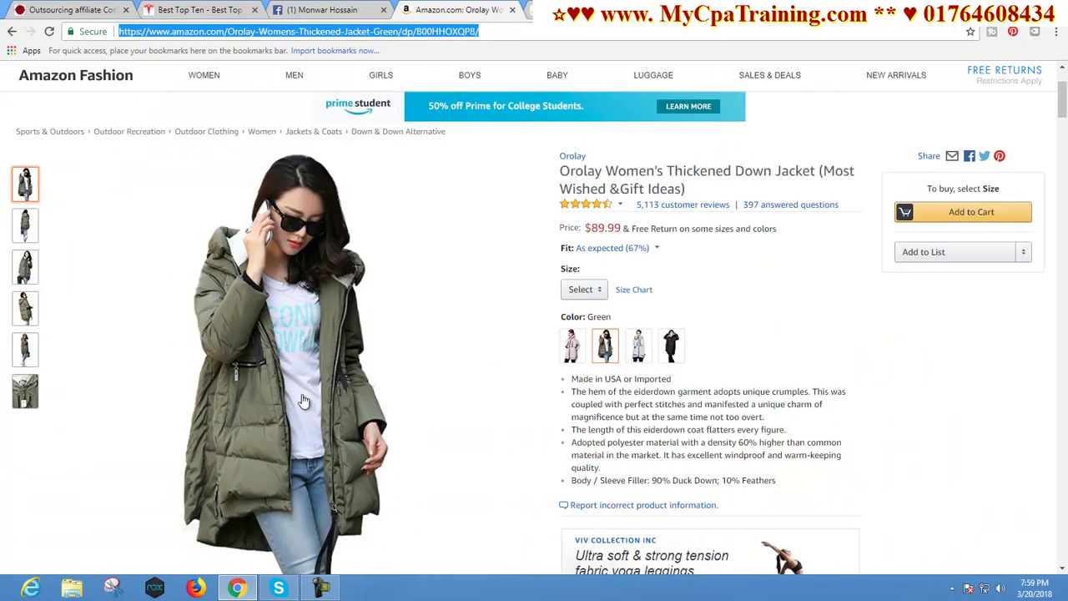
{"action": "left_click", "coordinate": [425, 32]}
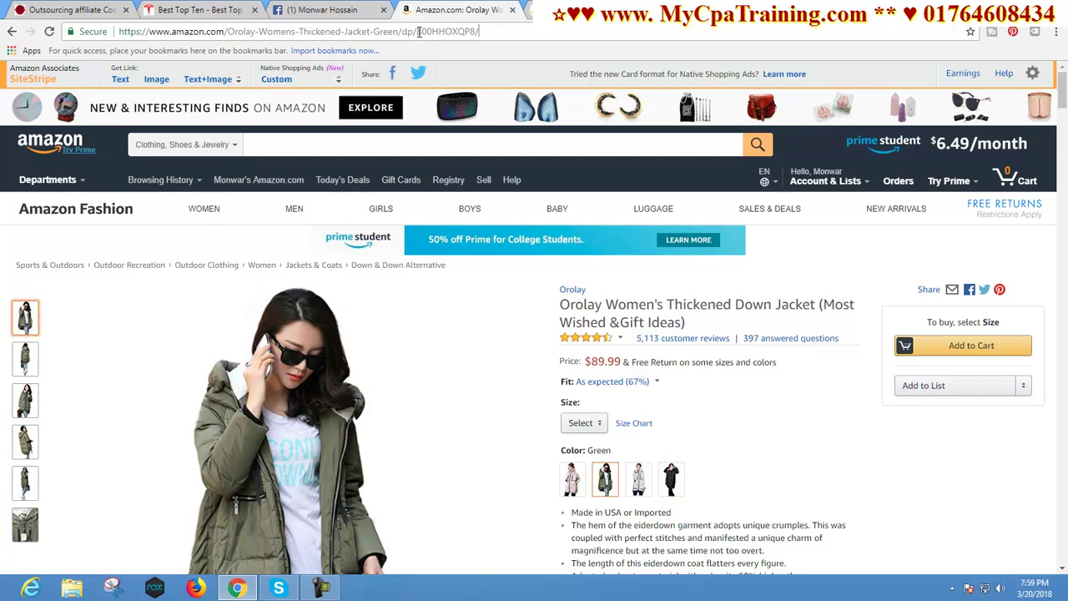
{"action": "left_click_drag", "start_coordinate": [418, 32], "coordinate": [474, 32]}
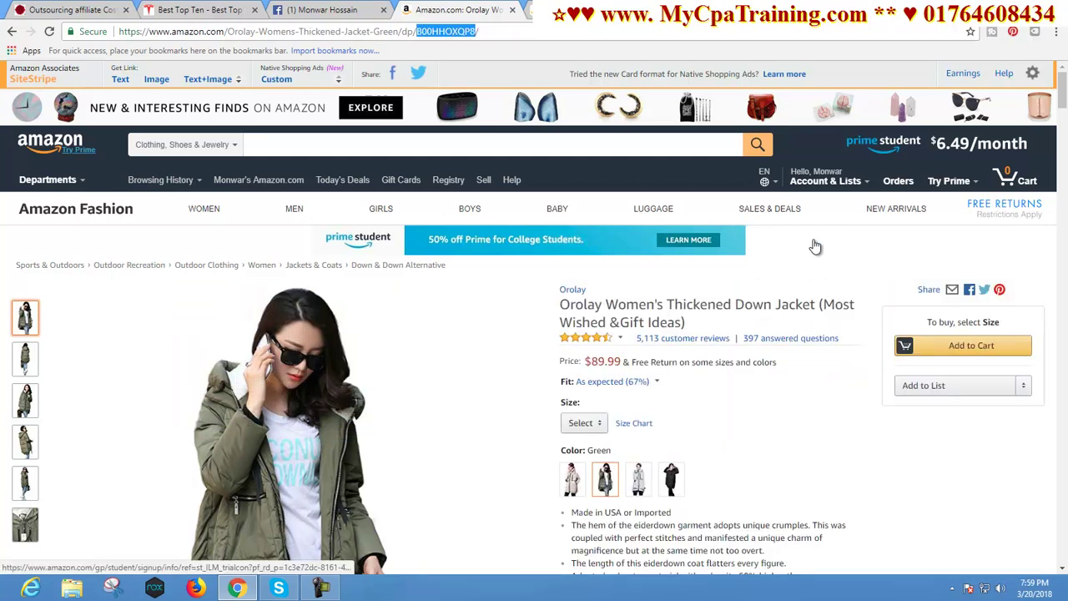
{"action": "left_click_drag", "start_coordinate": [728, 209], "coordinate": [709, 201]}
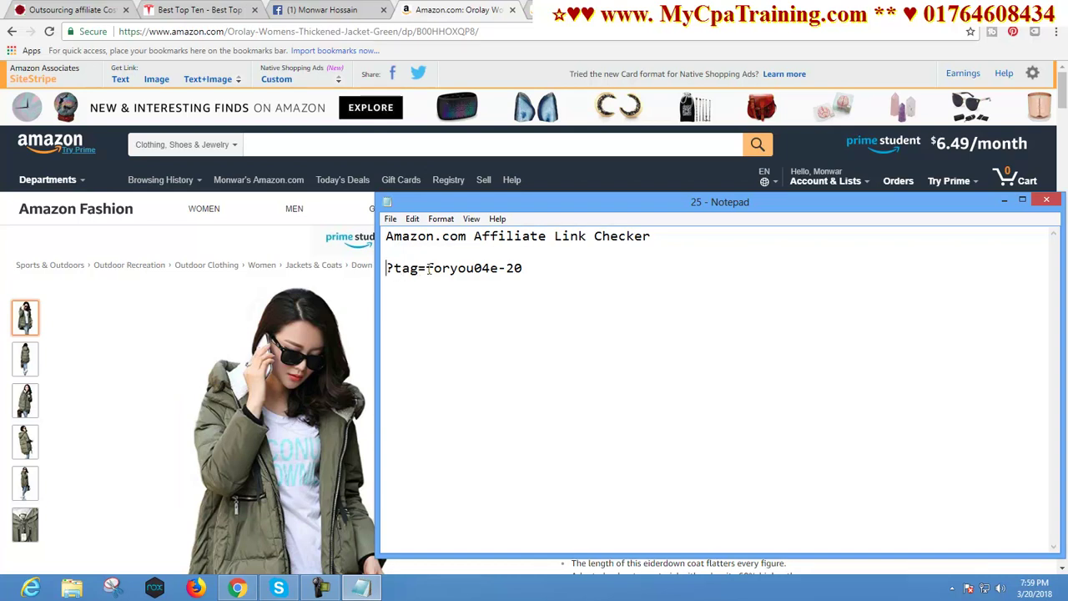
Step: Select the ?tag=foryou04e-20 line in Notepad, then return to the jacket page address
{"action": "left_click_drag", "start_coordinate": [427, 268], "coordinate": [539, 265]}
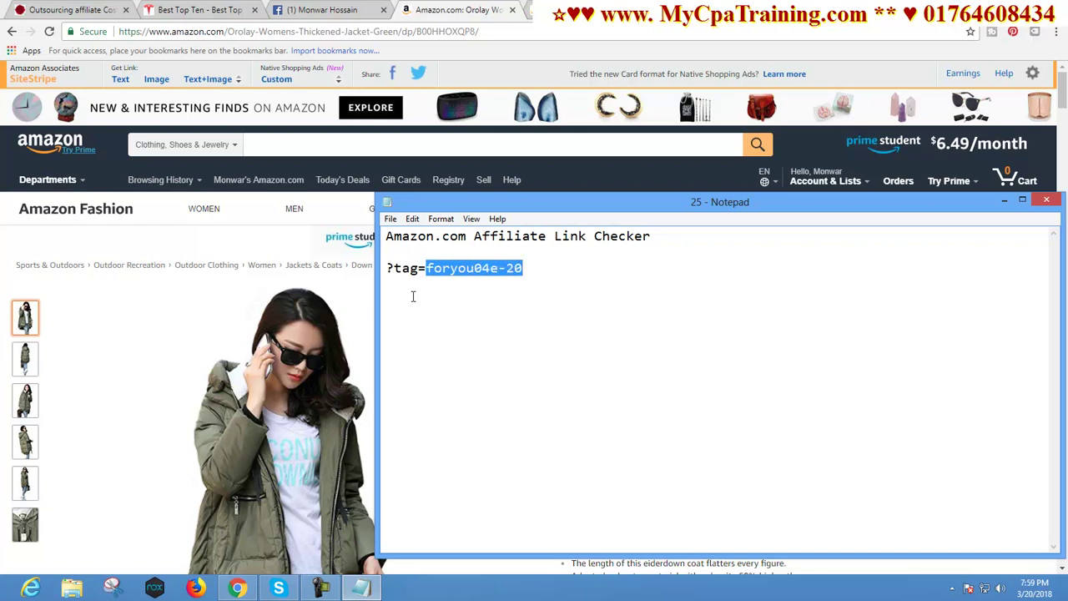
{"action": "left_click", "coordinate": [560, 267]}
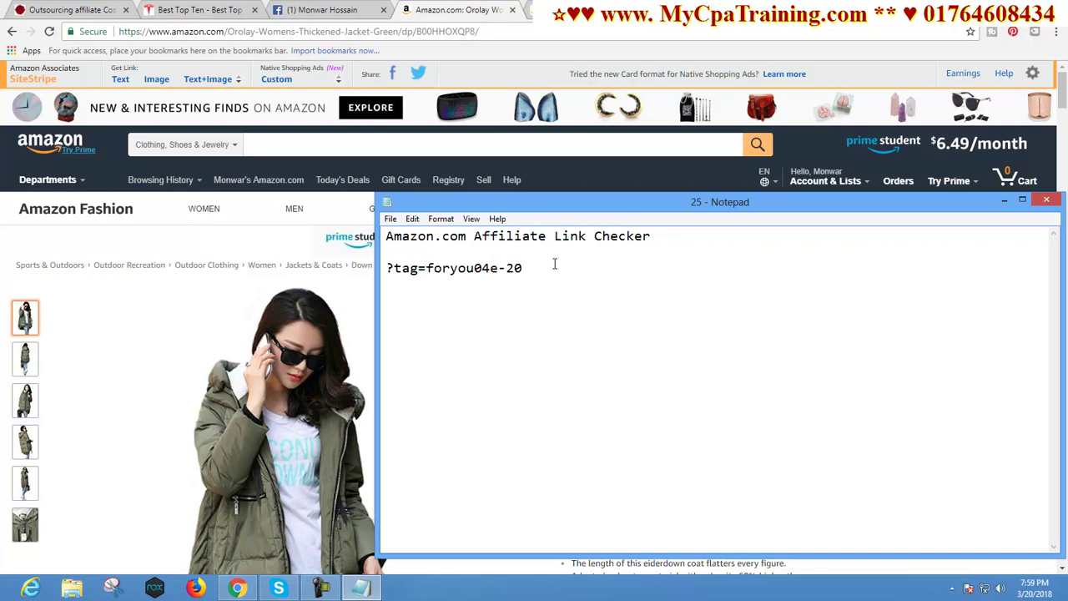
{"action": "left_click_drag", "start_coordinate": [554, 264], "coordinate": [387, 264]}
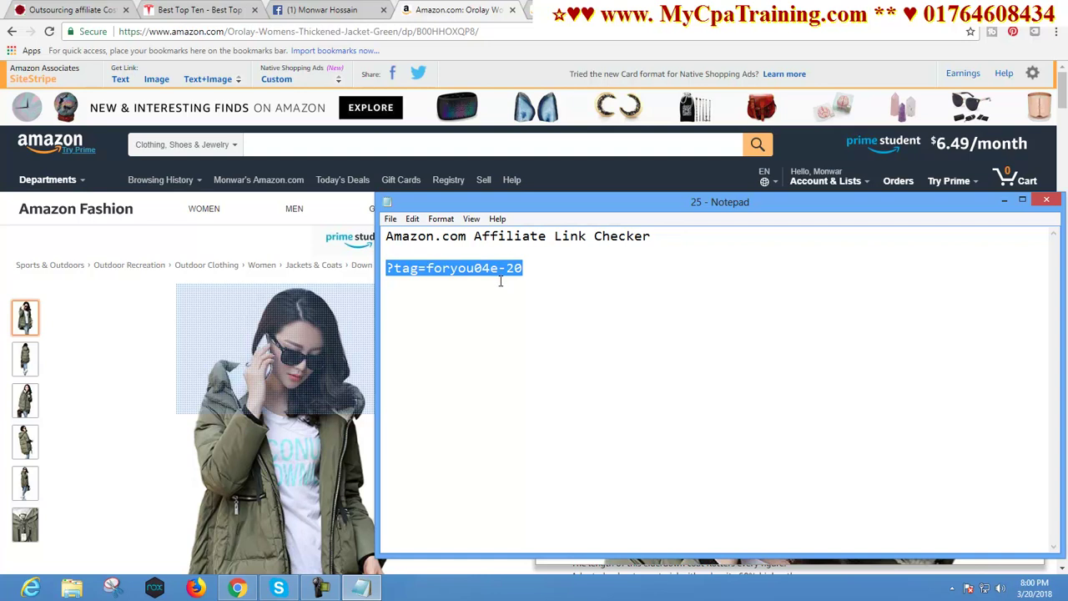
{"action": "left_click_drag", "start_coordinate": [489, 31], "coordinate": [63, 34]}
{"action": "left_click", "coordinate": [363, 589]}
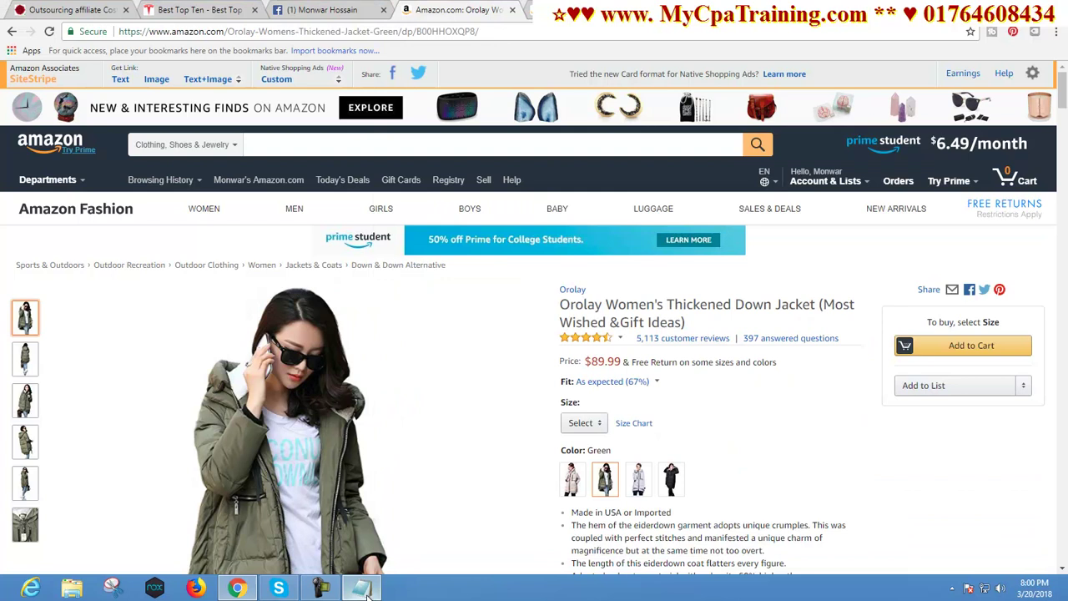
{"action": "left_click", "coordinate": [505, 267]}
{"action": "left_click_drag", "start_coordinate": [558, 264], "coordinate": [377, 277]}
{"action": "key", "text": "ctrl+c"}
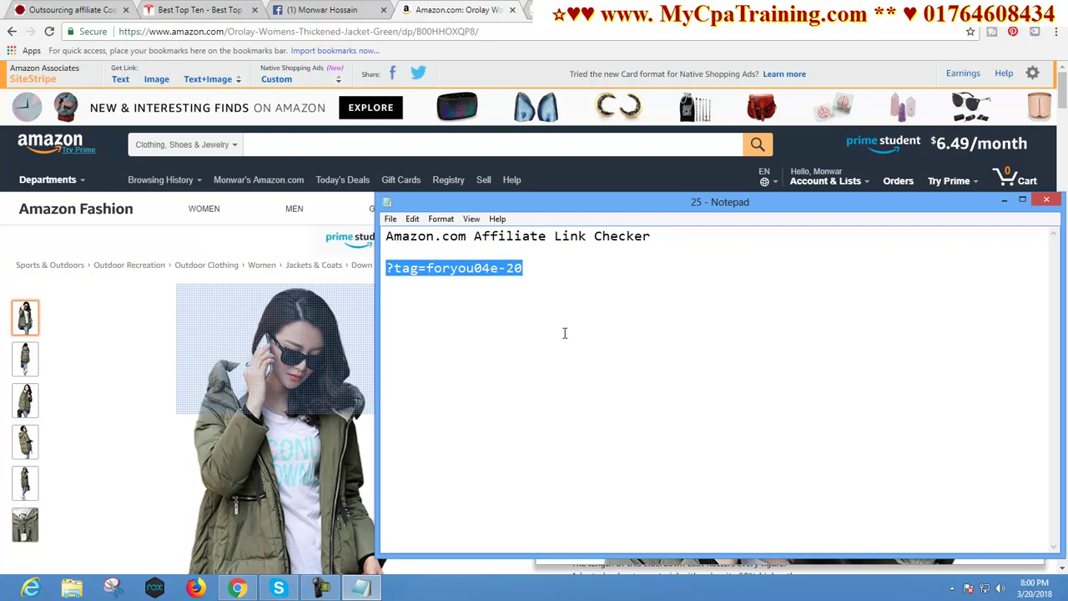
{"action": "left_click", "coordinate": [488, 31]}
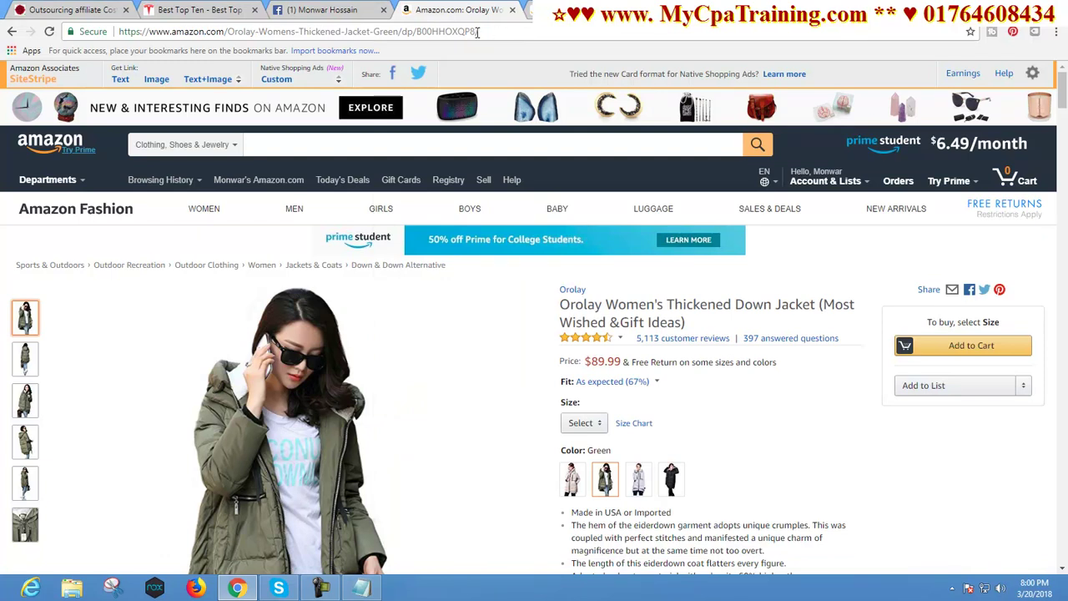
Step: Append ?tag=foryou04e-20 to the jacket page address and reload it
{"action": "key", "text": "ctrl+v"}
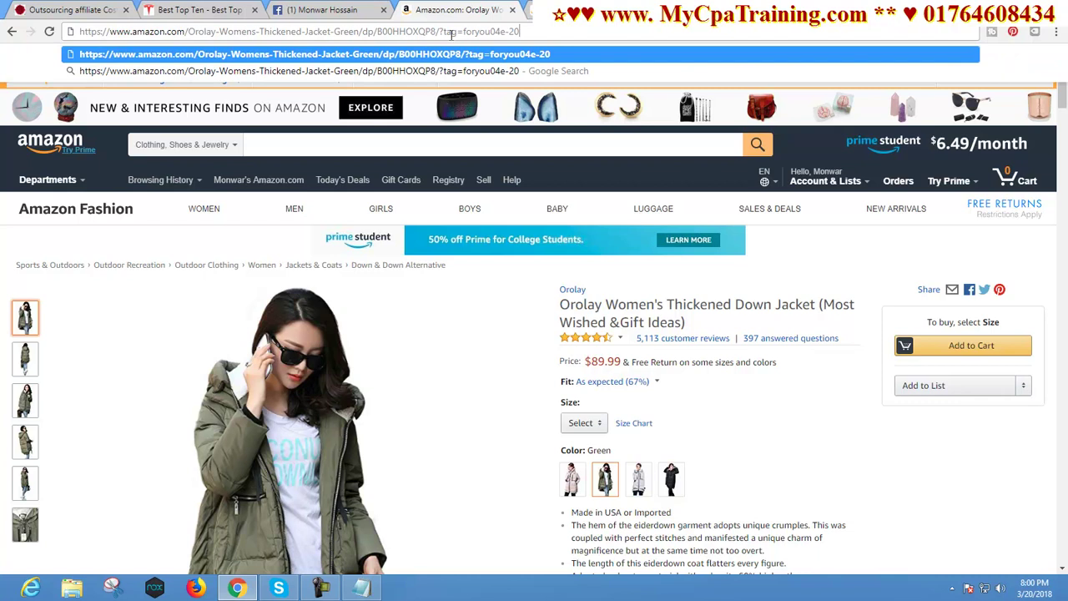
{"action": "left_click_drag", "start_coordinate": [465, 31], "coordinate": [562, 32]}
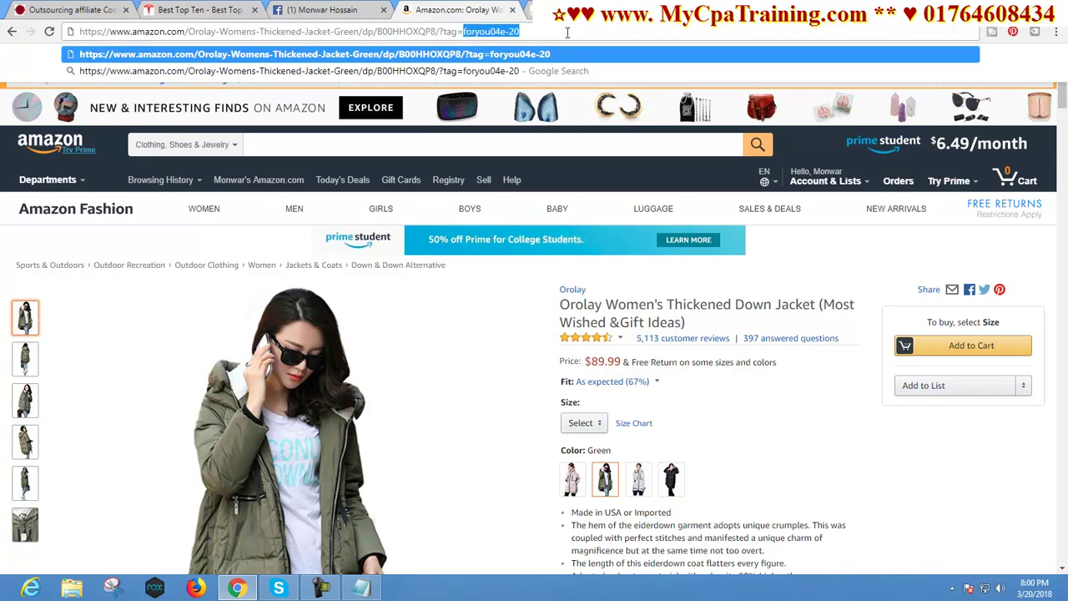
{"action": "left_click", "coordinate": [565, 33]}
{"action": "key", "text": "Return"}
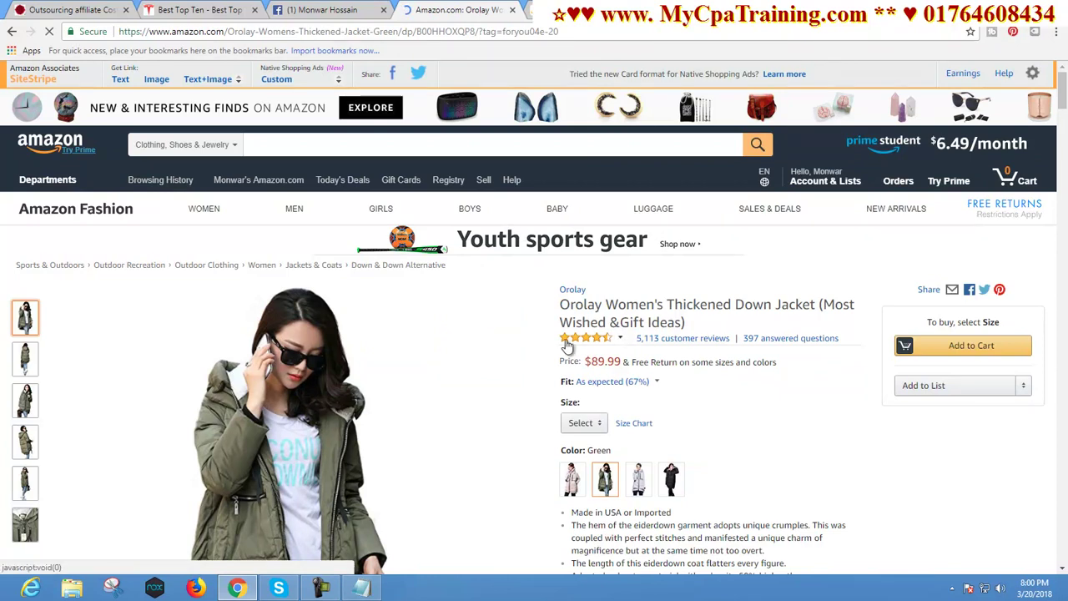
{"action": "left_click_drag", "start_coordinate": [576, 31], "coordinate": [119, 31]}
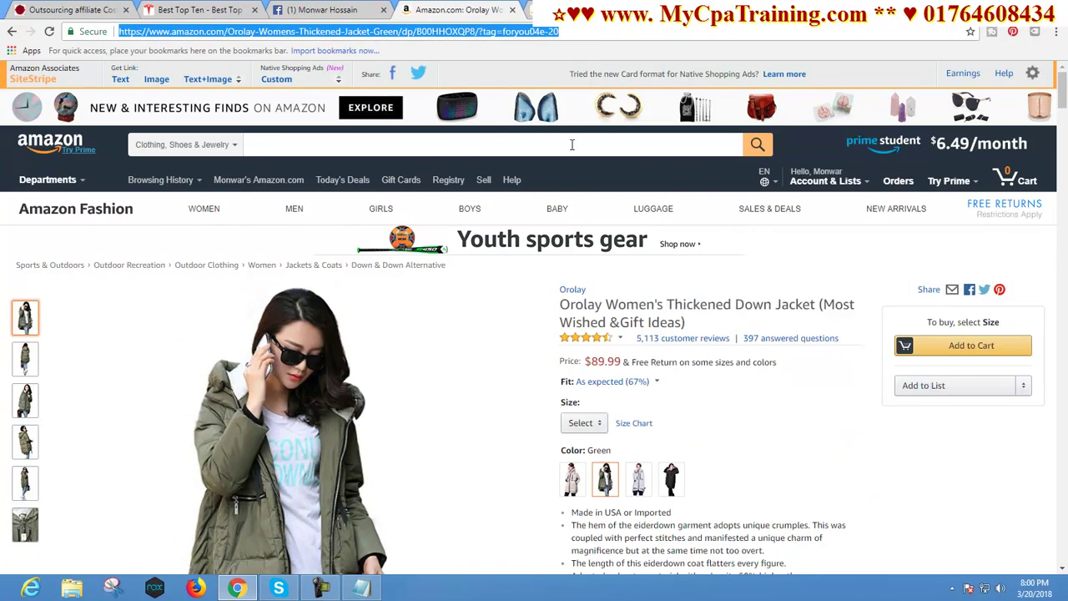
{"action": "left_click", "coordinate": [598, 32]}
Step: In Associates Central, open the Link Checker tool
{"action": "key", "text": "ctrl+Tab"}
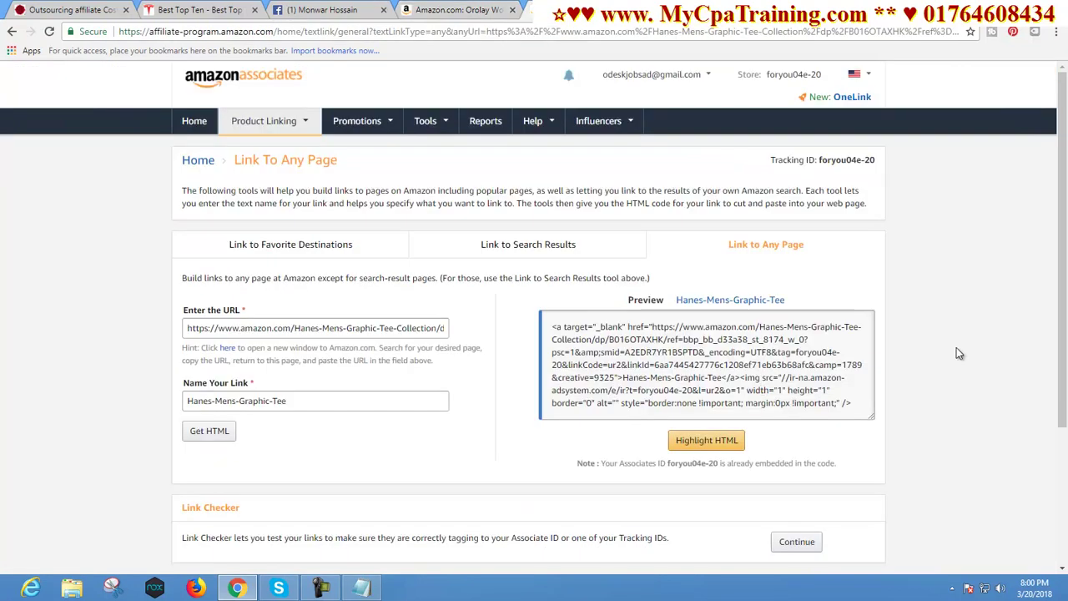
{"action": "scroll", "coordinate": [957, 348], "scroll_direction": "down", "scroll_amount": 3}
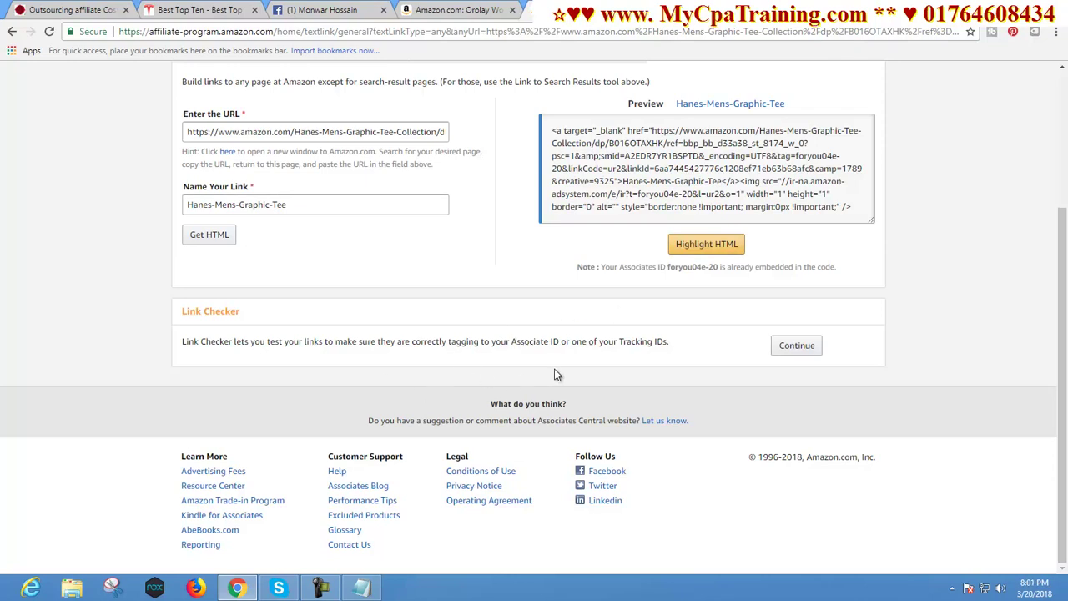
{"action": "left_click", "coordinate": [792, 349]}
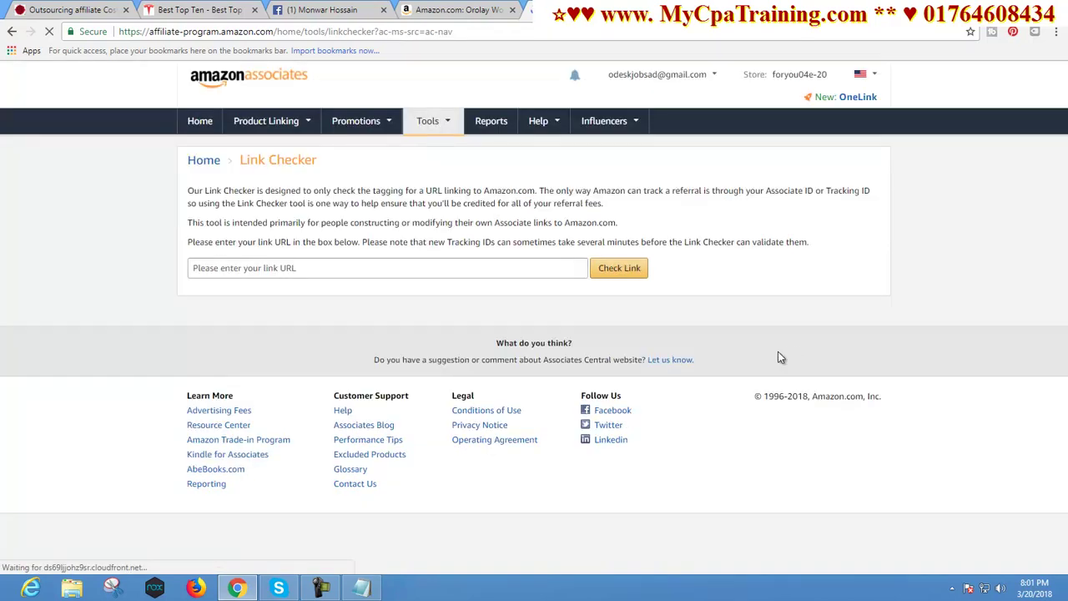
Step: Copy the tagged jacket address from the Amazon tab and return to the Link Checker
{"action": "left_click", "coordinate": [455, 9]}
{"action": "left_click", "coordinate": [393, 31]}
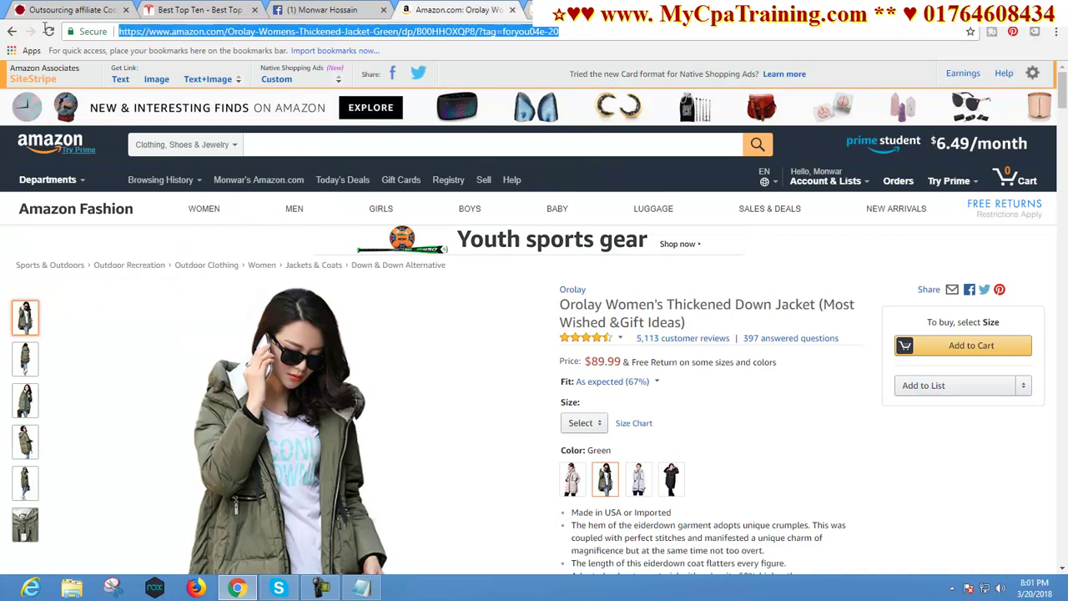
{"action": "right_click", "coordinate": [390, 31]}
{"action": "left_click", "coordinate": [413, 75]}
{"action": "left_click", "coordinate": [361, 589]}
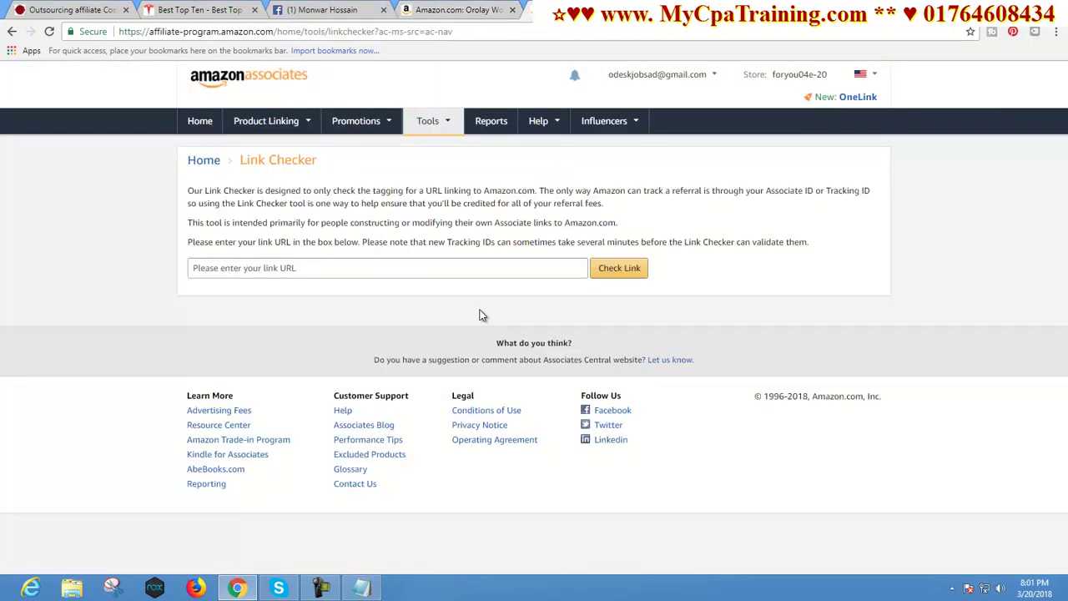
Step: Paste the tagged jacket address into the Link Checker and run the check
{"action": "left_click", "coordinate": [228, 269]}
{"action": "key", "text": "ctrl+v"}
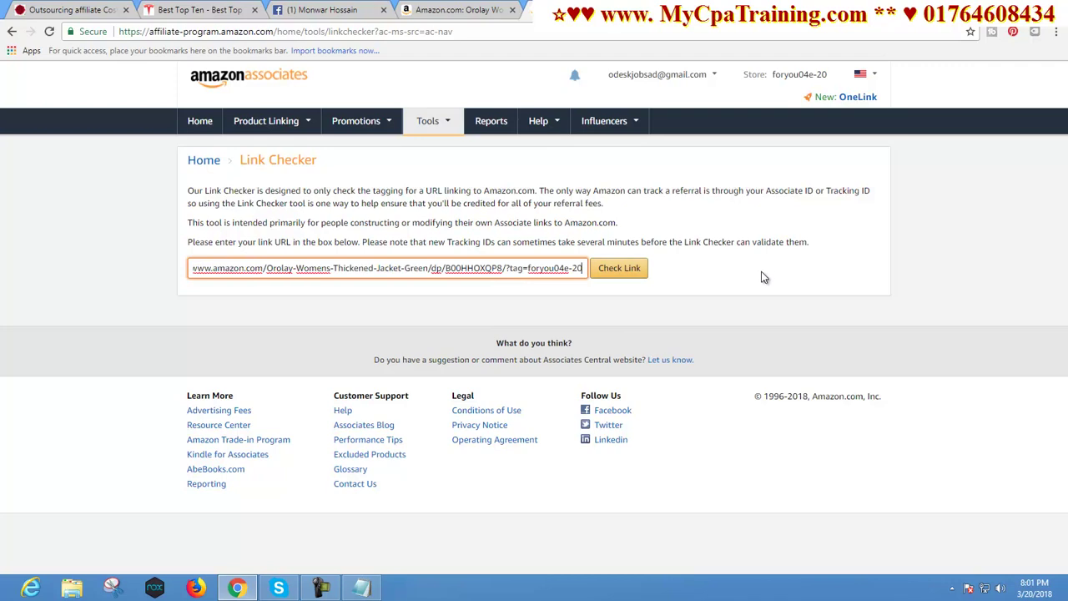
{"action": "left_click", "coordinate": [610, 270]}
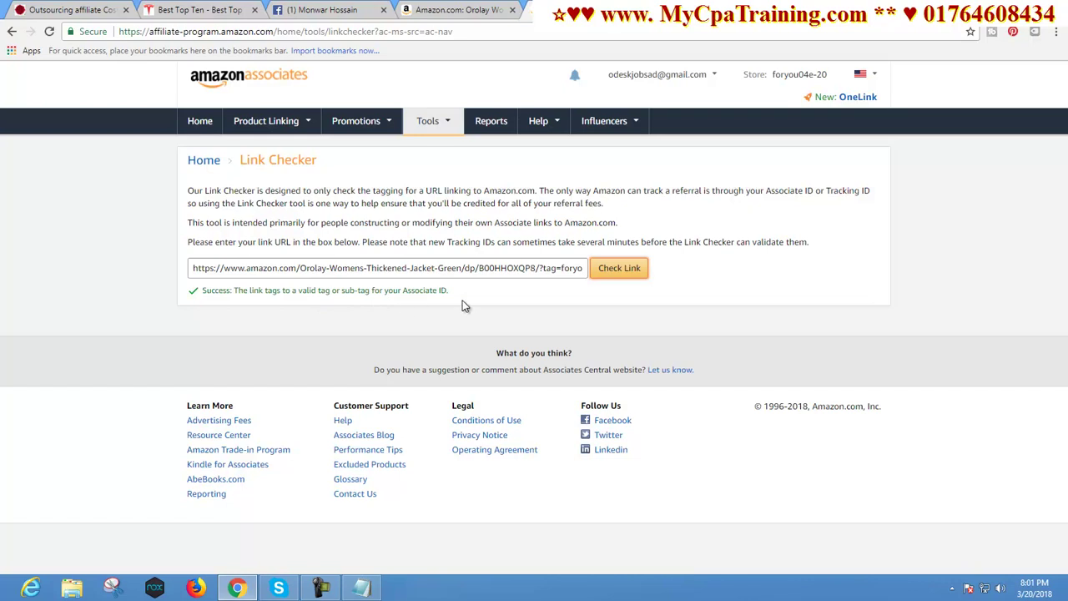
Step: Reposition the Notepad window, then switch to the Facebook profile tab
{"action": "left_click", "coordinate": [361, 588]}
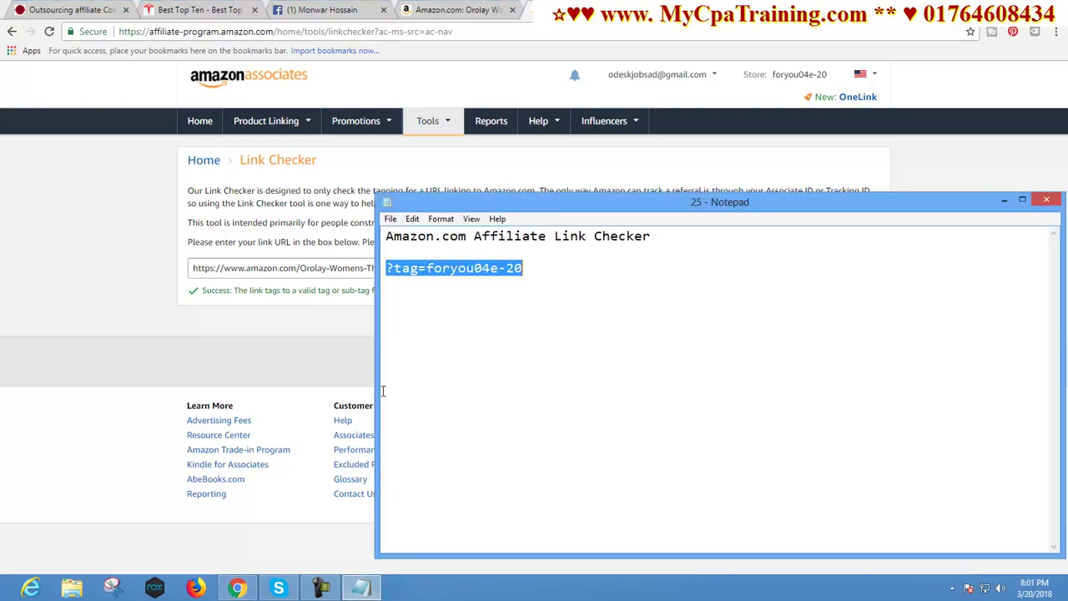
{"action": "left_click_drag", "start_coordinate": [658, 207], "coordinate": [703, 242]}
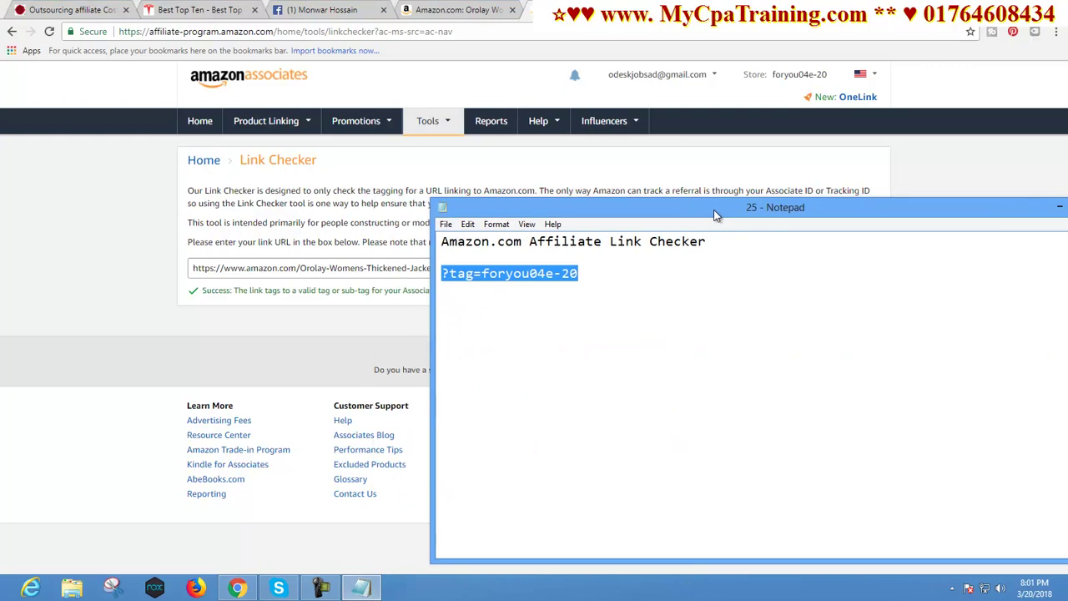
{"action": "key", "text": "alt+Tab"}
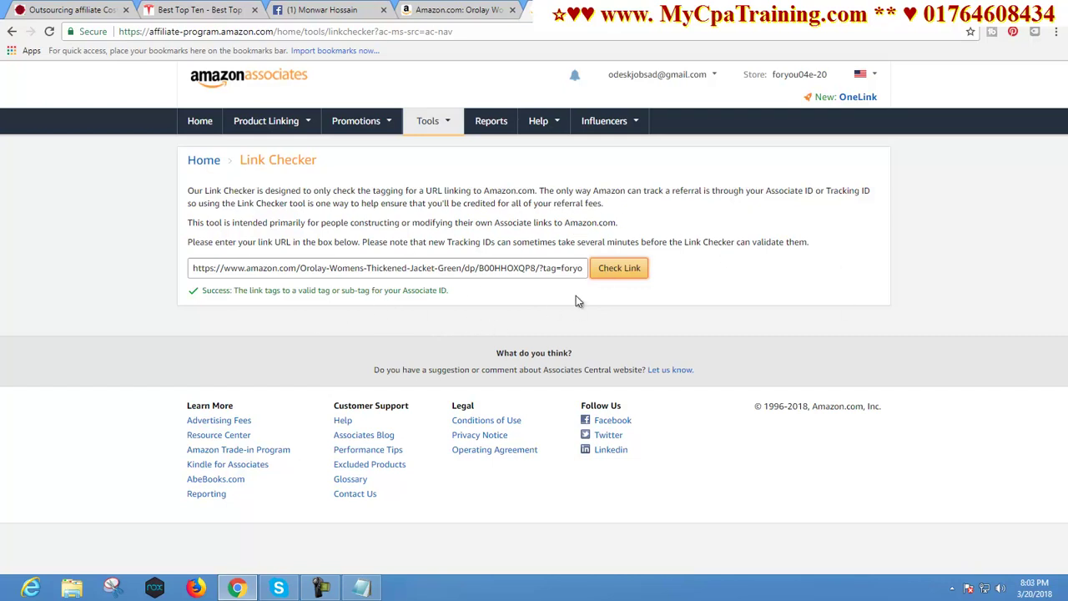
{"action": "key", "text": "ctrl+shift+Tab"}
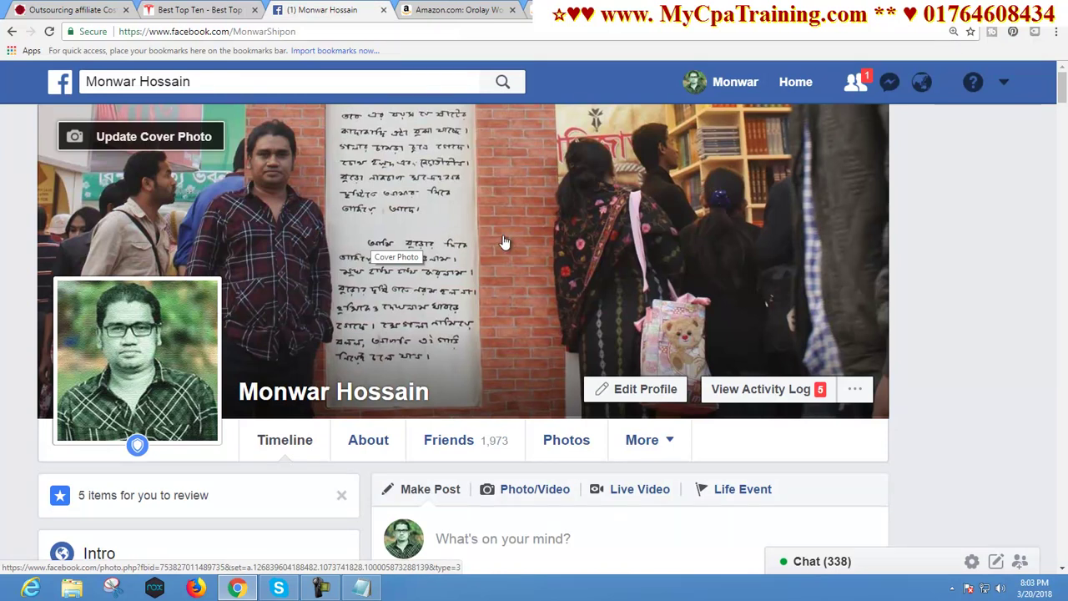